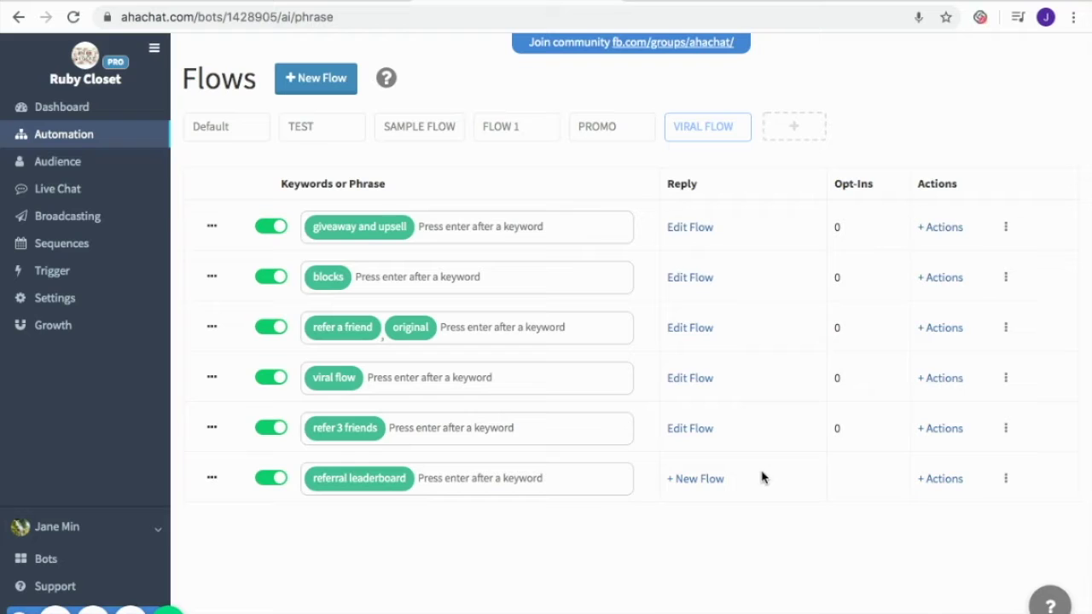
Step: Create a new flow and place an attributes block on the right of the canvas
click(689, 479)
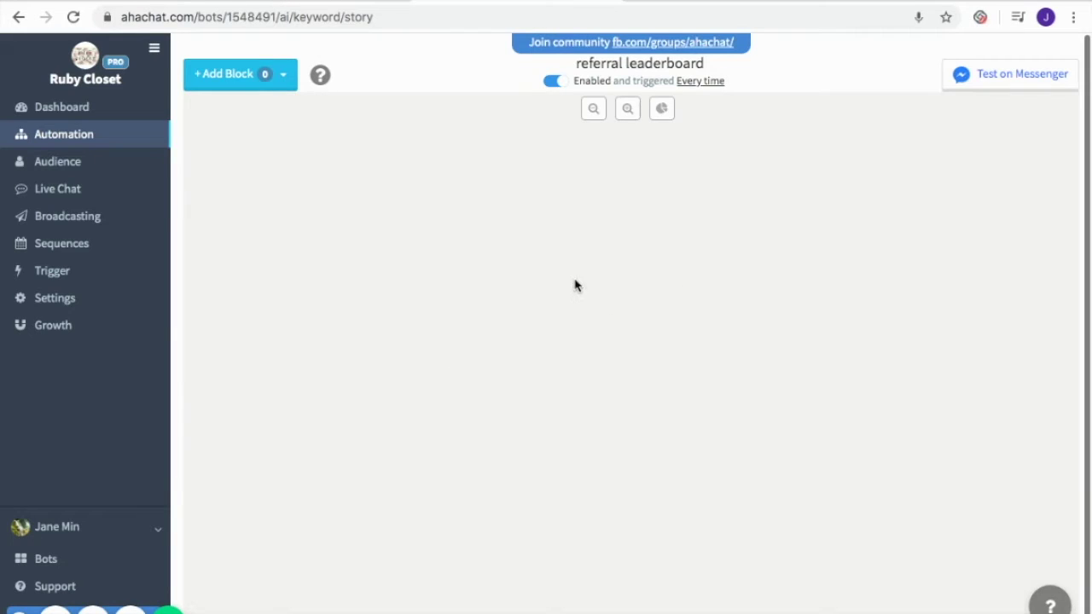
click(263, 75)
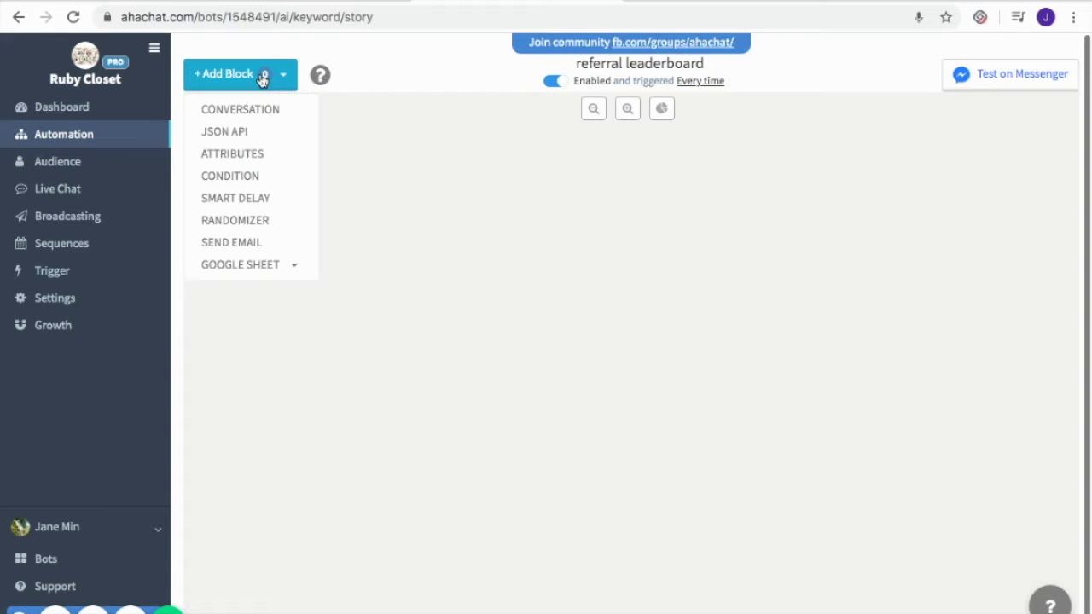
click(267, 152)
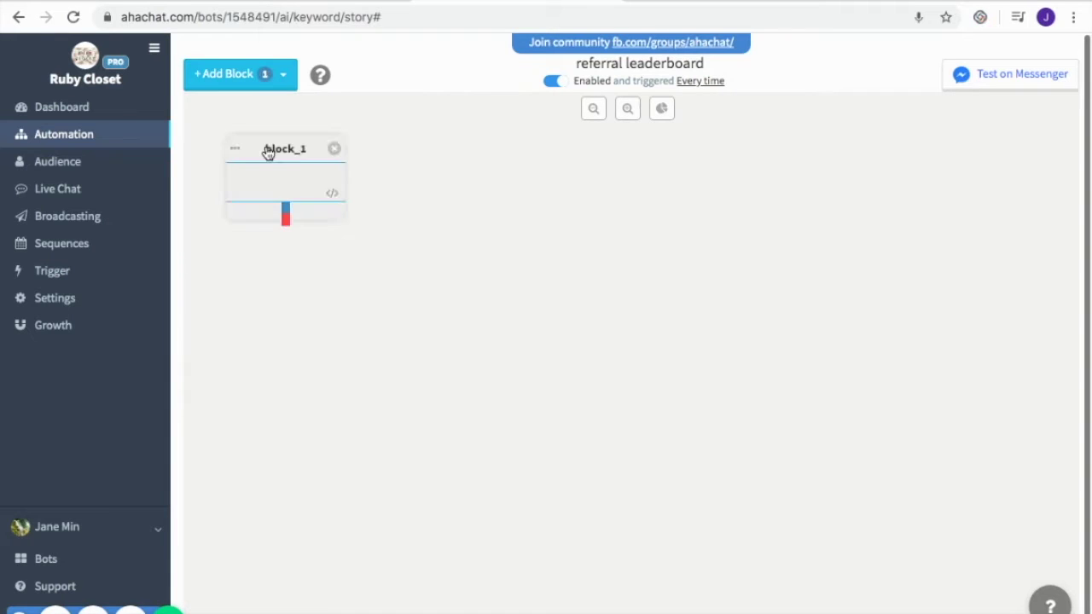
drag(306, 174, 927, 195)
Step: Save the block as participant_check, setting participants to {{full_name}} and branching when {{joined}} = 0
click(927, 195)
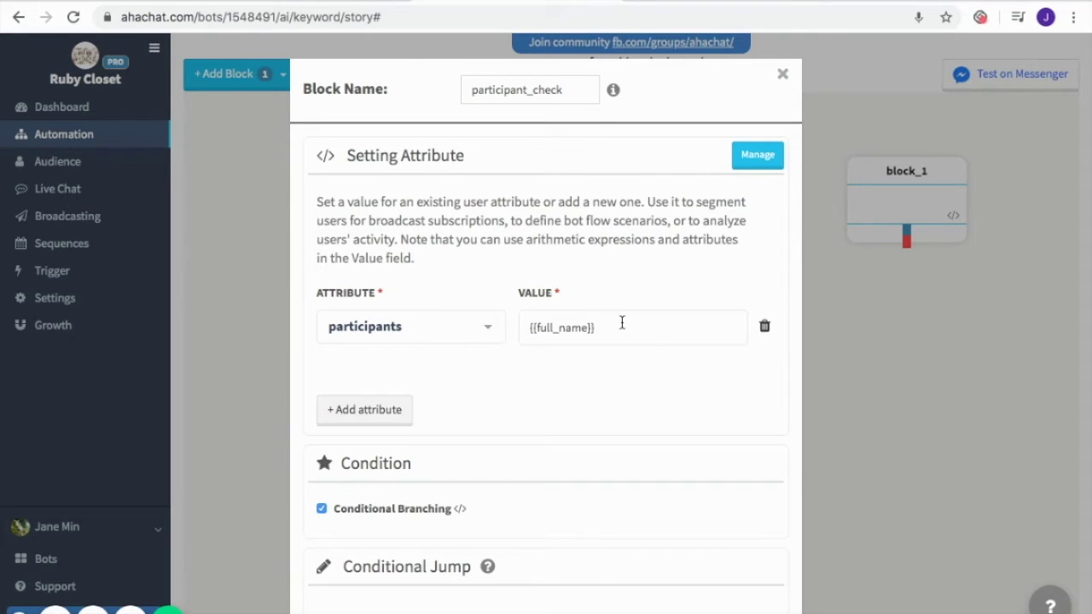
scroll(670, 435, down, 2)
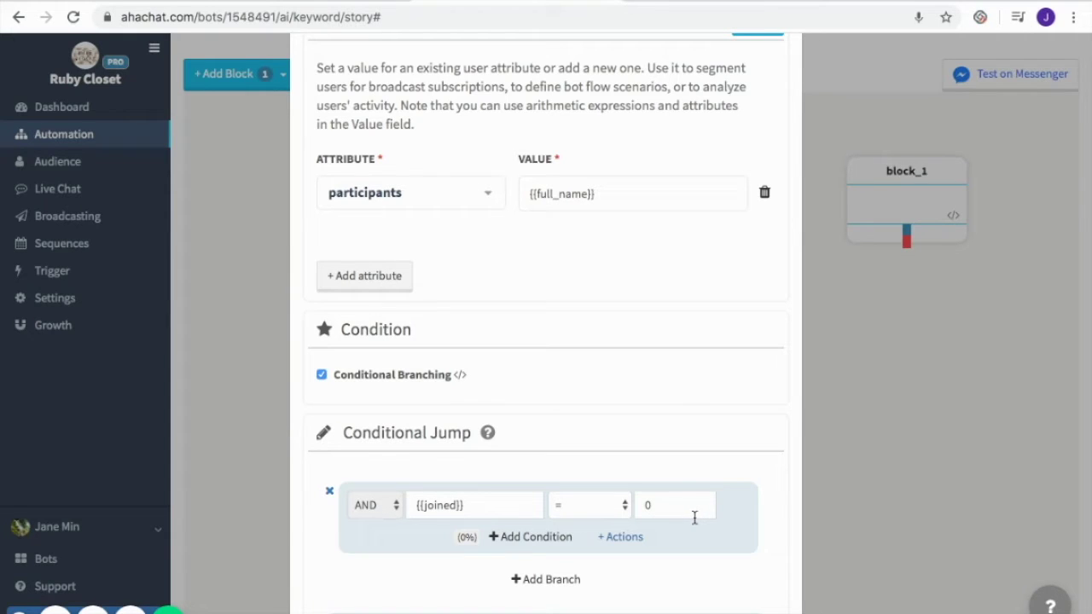
scroll(730, 476, down, 3)
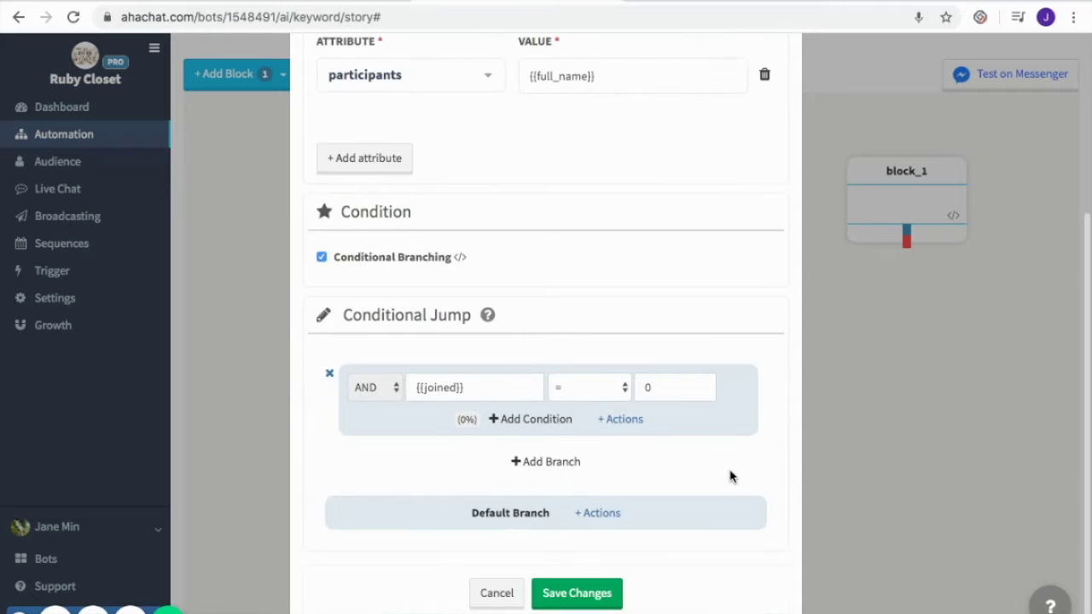
click(600, 601)
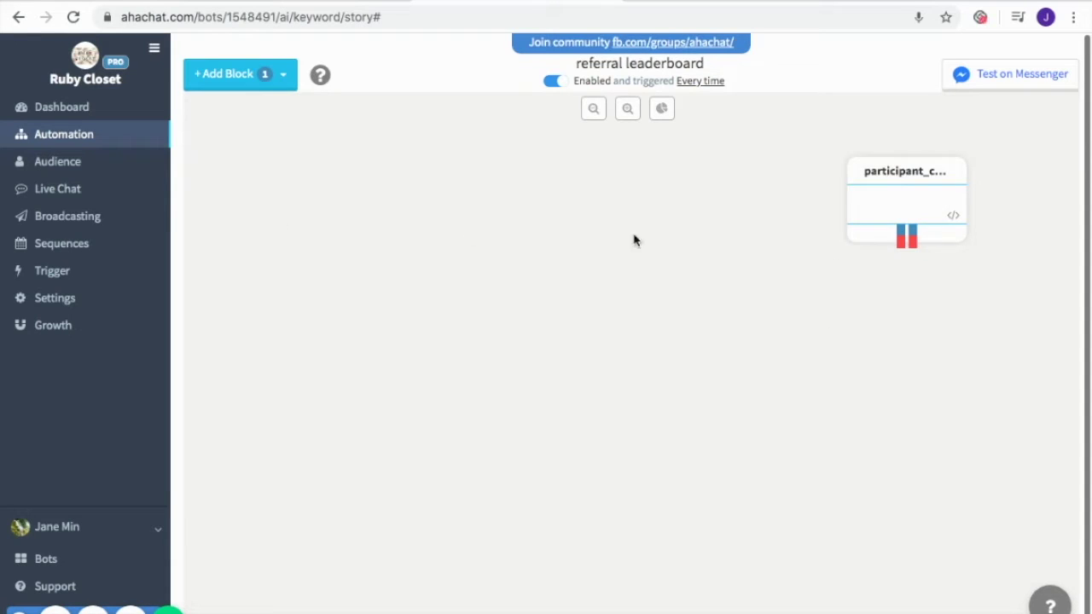
Step: Add a JSON API block and a conversation block to the middle of the canvas
click(238, 82)
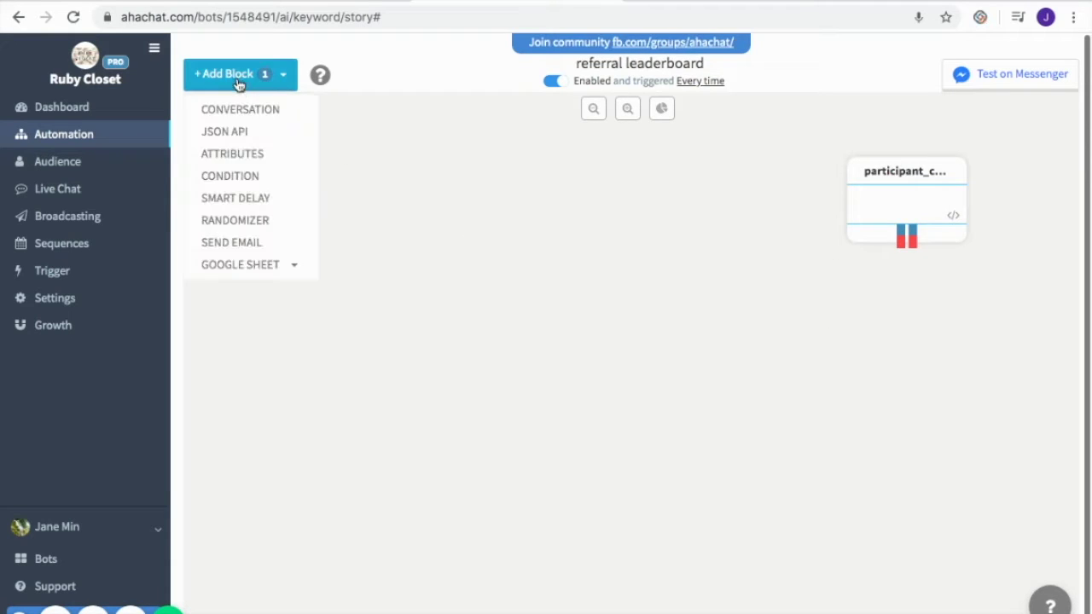
click(239, 134)
drag(298, 173, 735, 307)
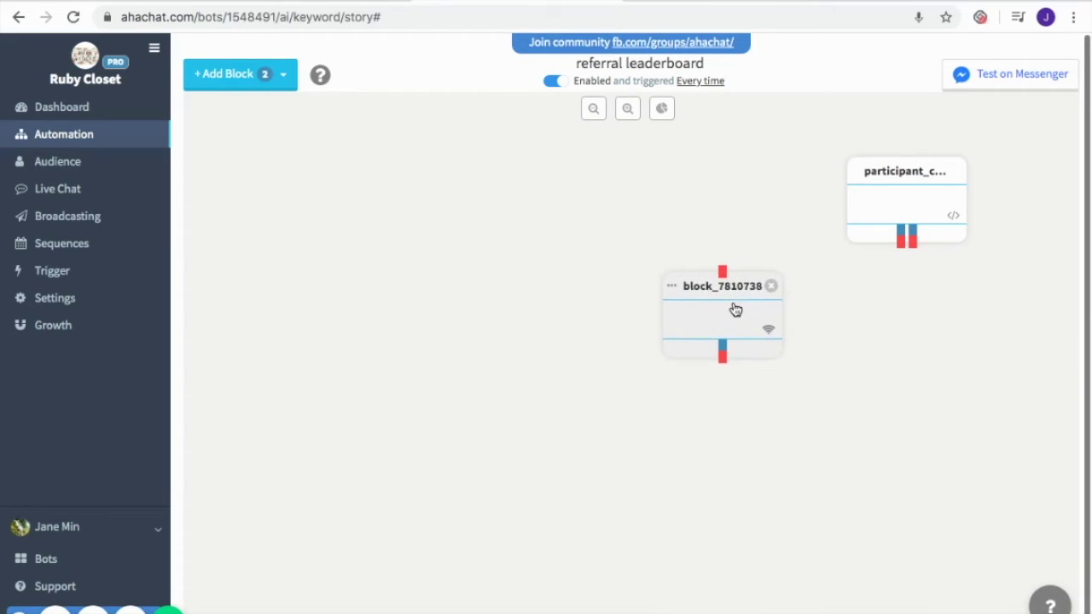
click(265, 77)
click(267, 110)
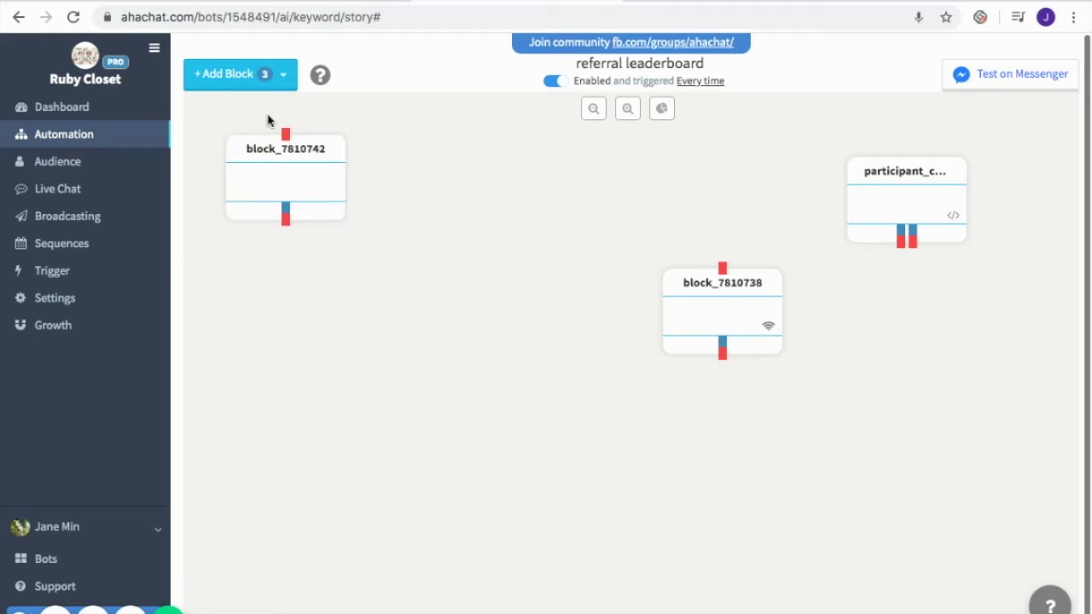
drag(293, 183, 1001, 314)
Step: Save the JSON API block as notify_block, posting participant_check and {{full_name}} without the empty row
click(1001, 315)
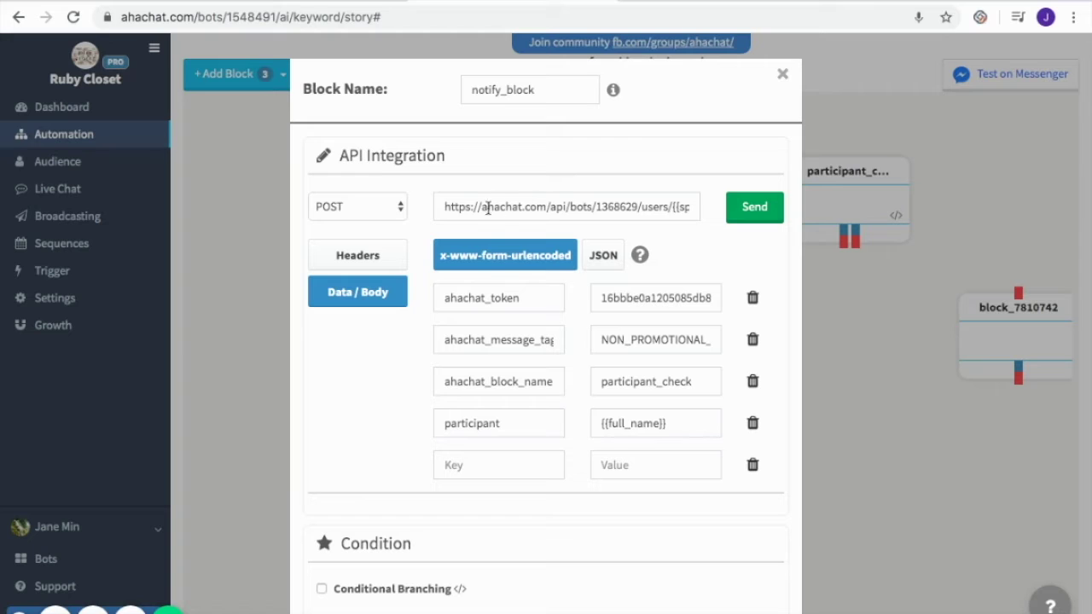
scroll(592, 290, down, 2)
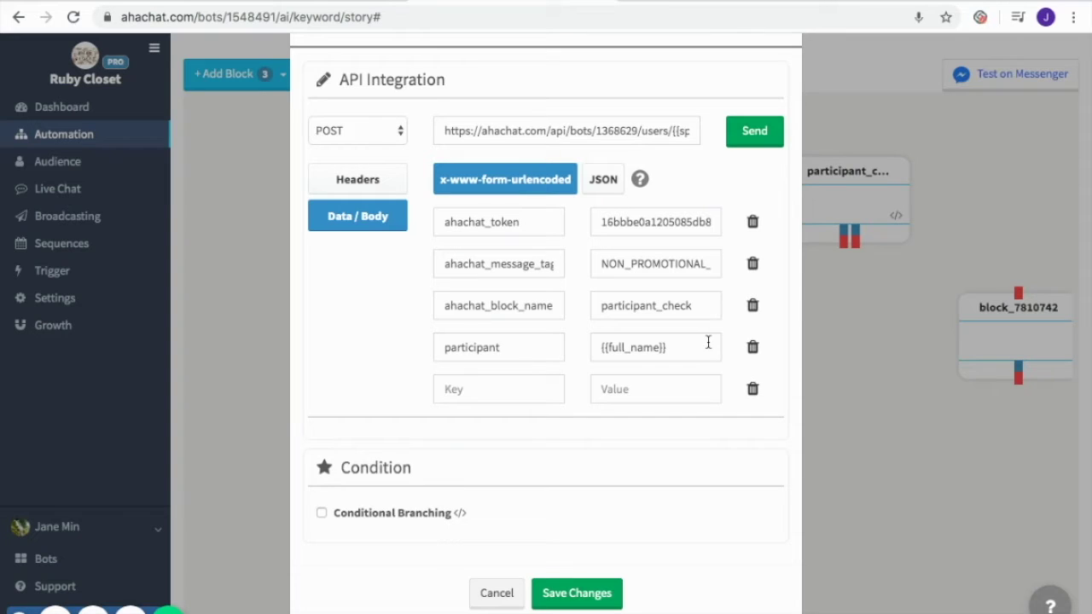
click(752, 389)
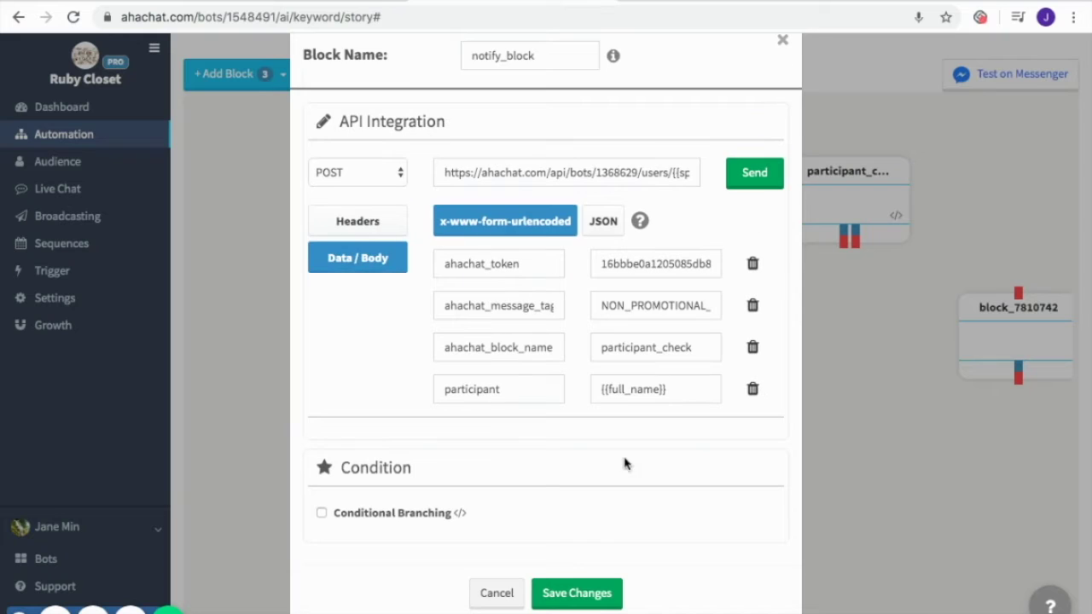
click(603, 595)
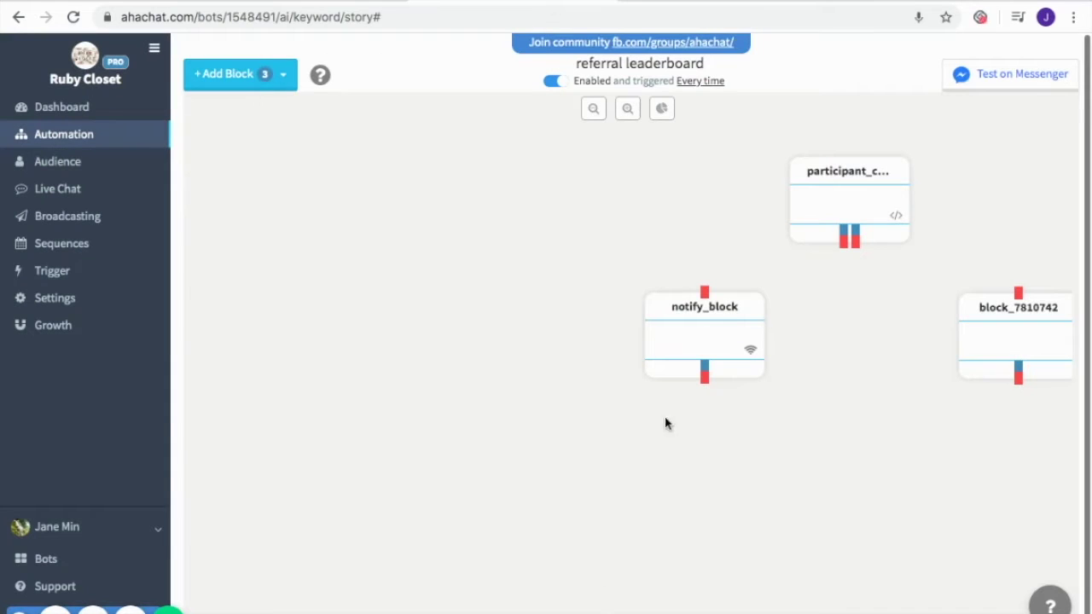
Step: Save the conversation block as joined, with already-joined messages and the Tickle Me Pink card
mouse_move(982, 346)
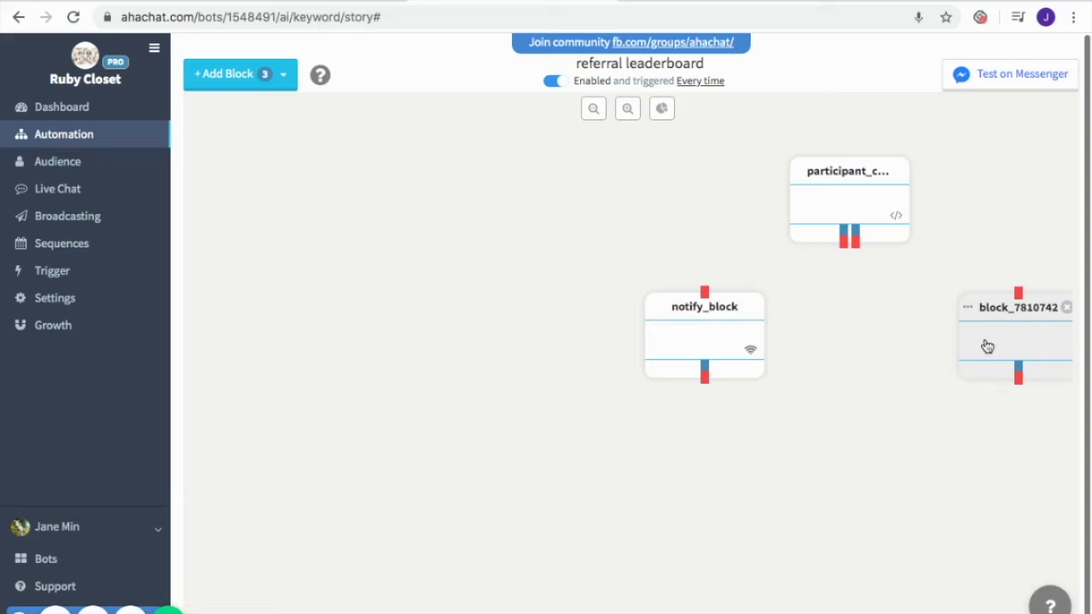
click(1039, 339)
scroll(749, 417, down, 4)
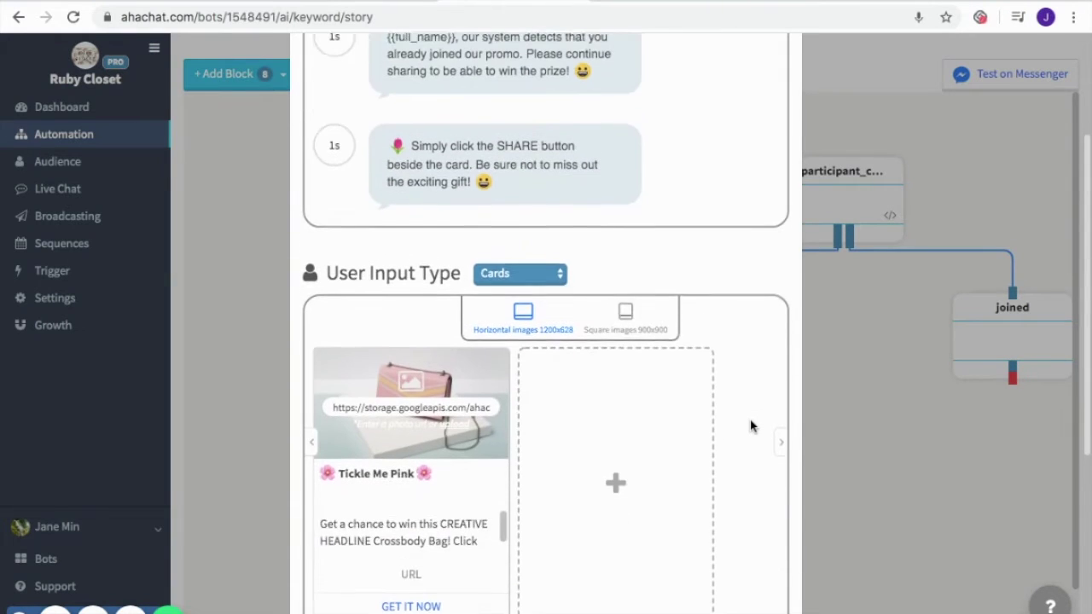
scroll(750, 418, up, 4)
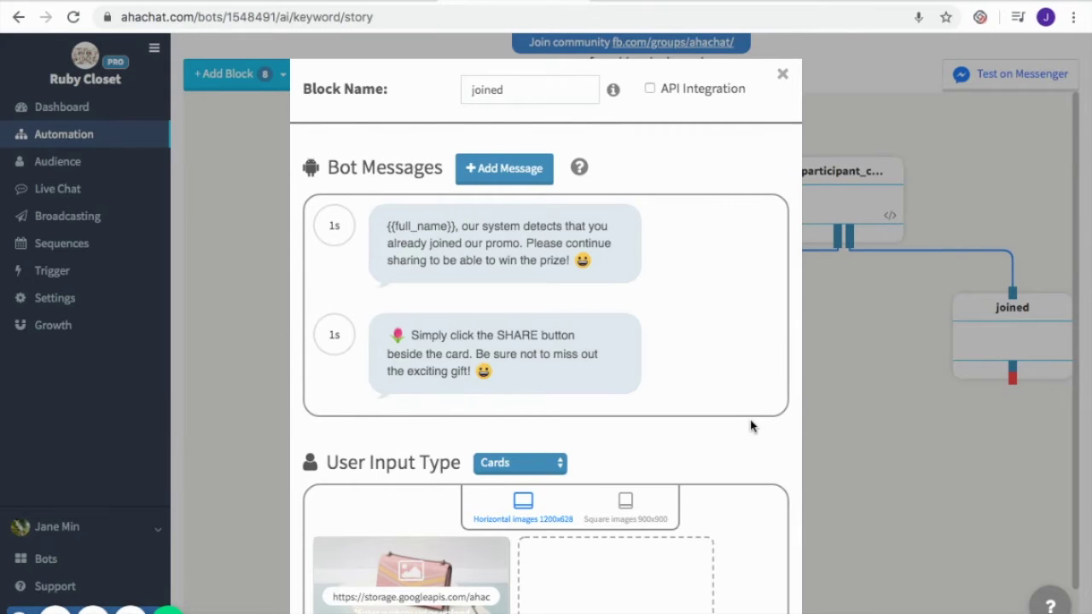
scroll(749, 418, down, 4)
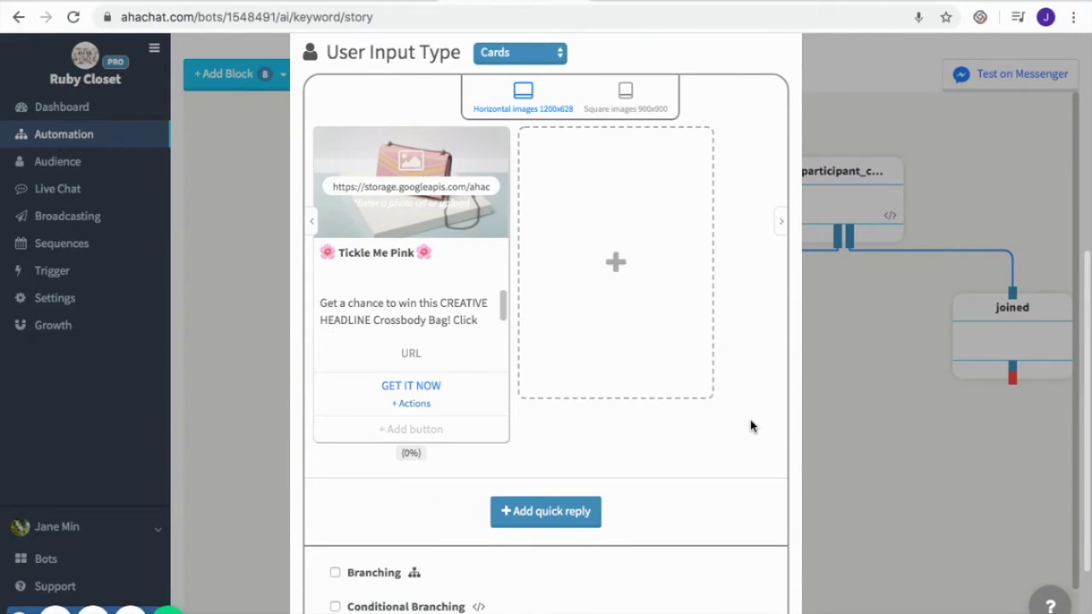
scroll(705, 515, down, 2)
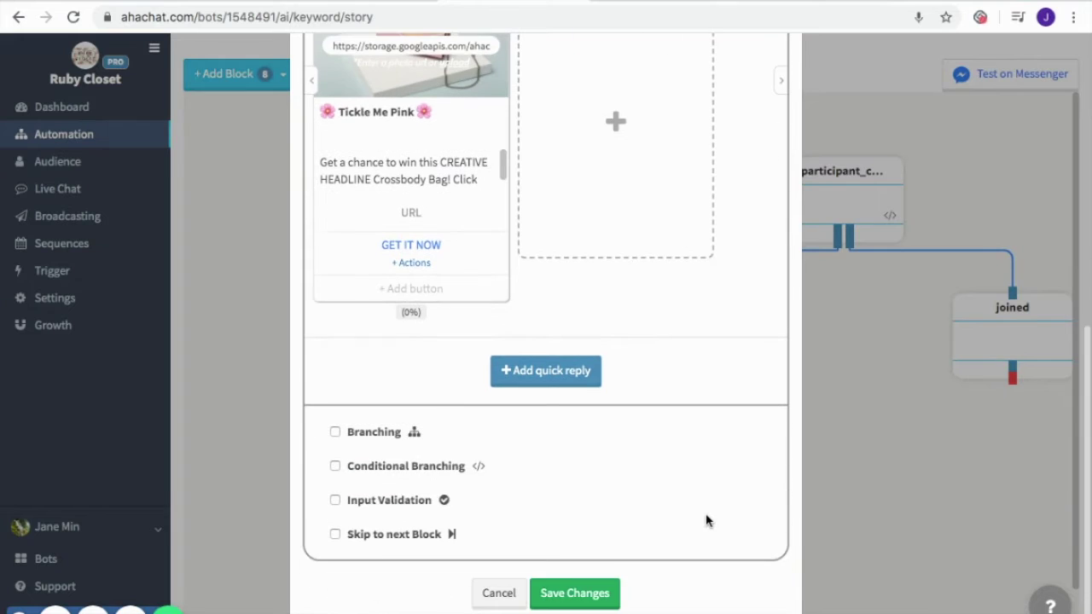
click(574, 595)
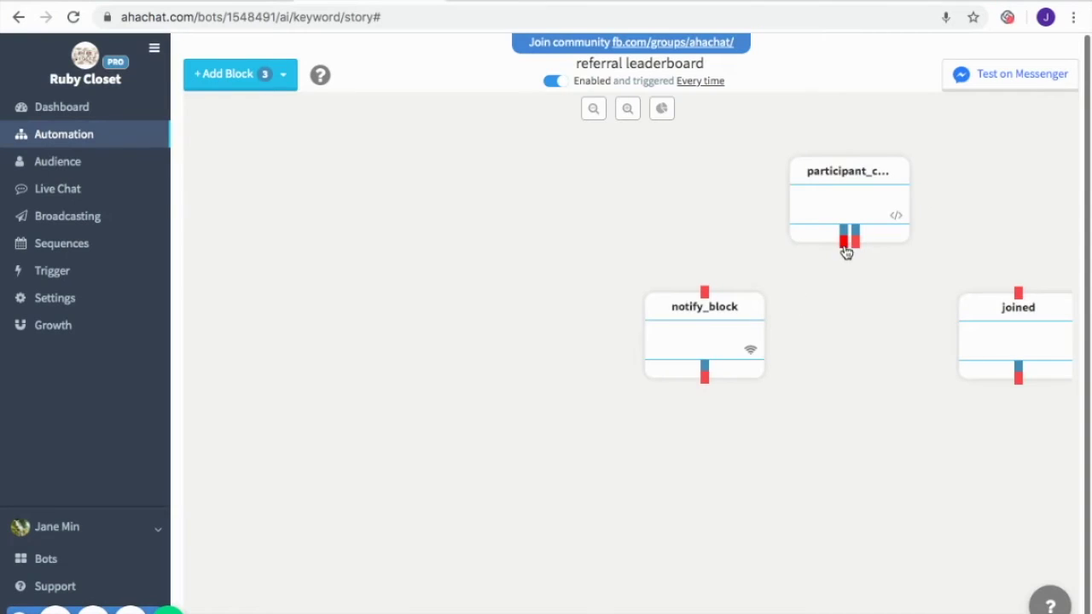
Step: Link participant_check's first branch to notify_block and its second branch to joined
drag(843, 243, 704, 293)
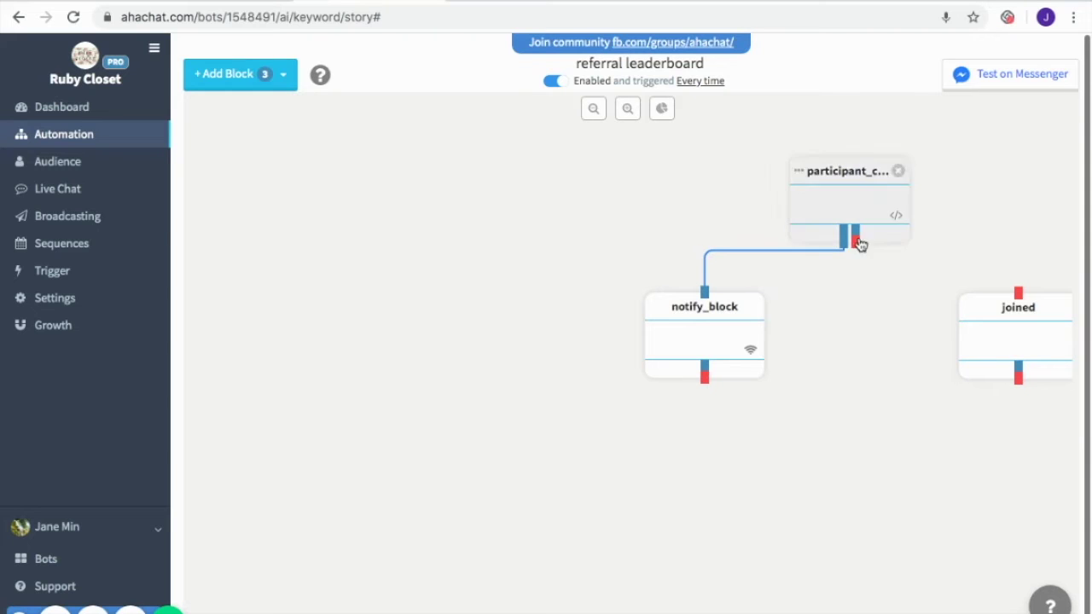
drag(857, 245, 1020, 296)
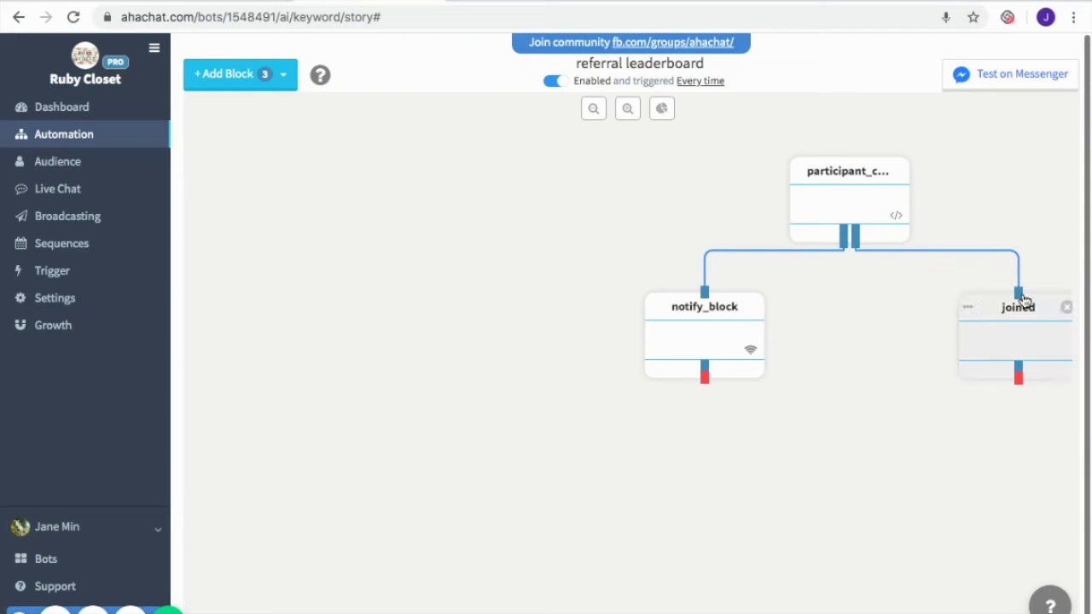
click(253, 85)
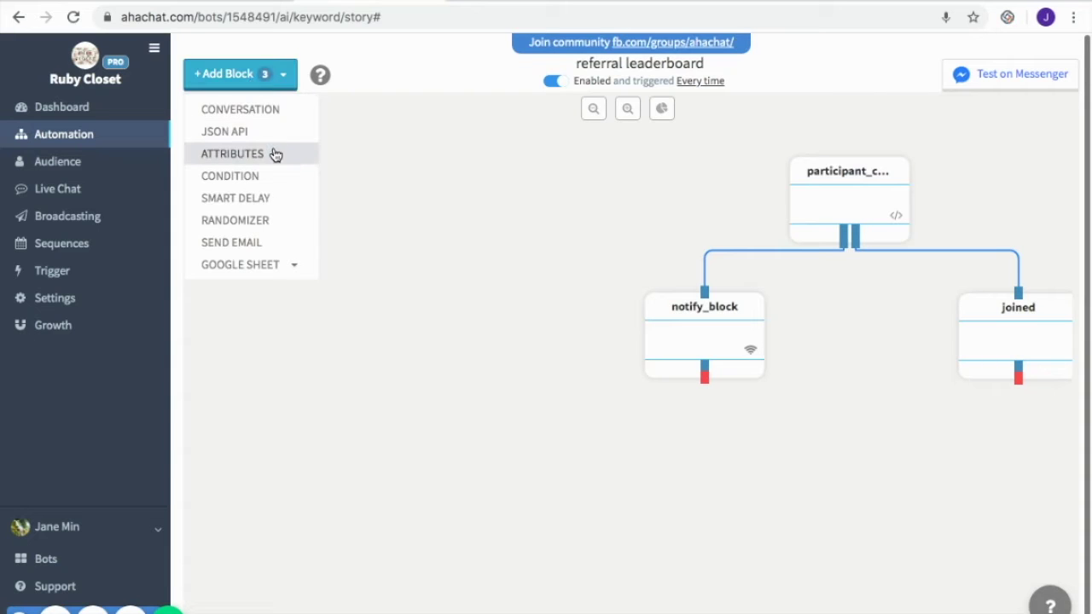
Step: Add a new_participant attributes block setting joined to 1, linked from notify_block's output
click(274, 154)
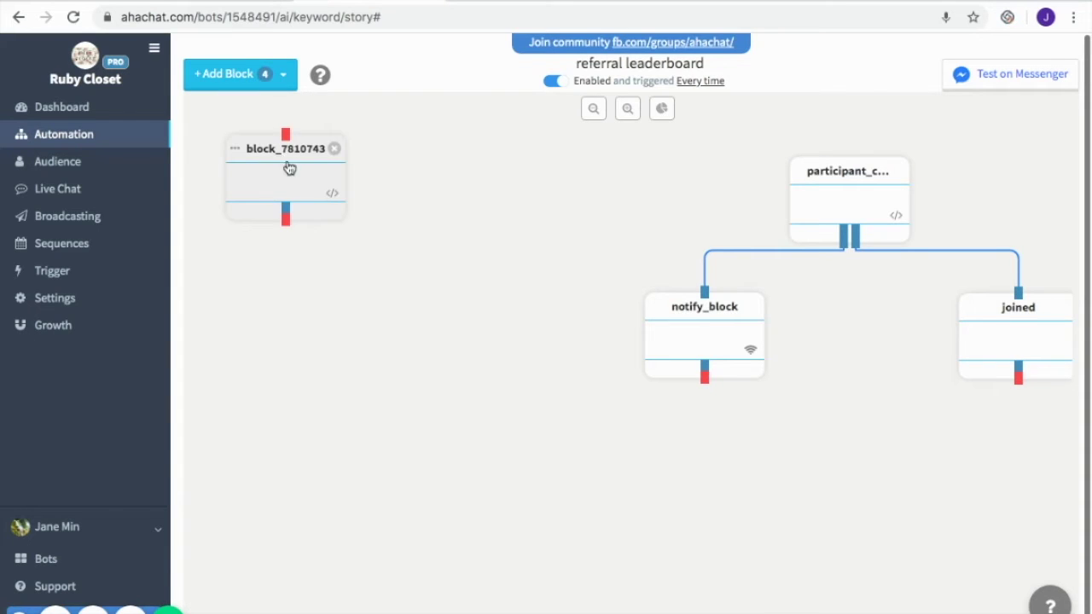
drag(298, 171, 533, 236)
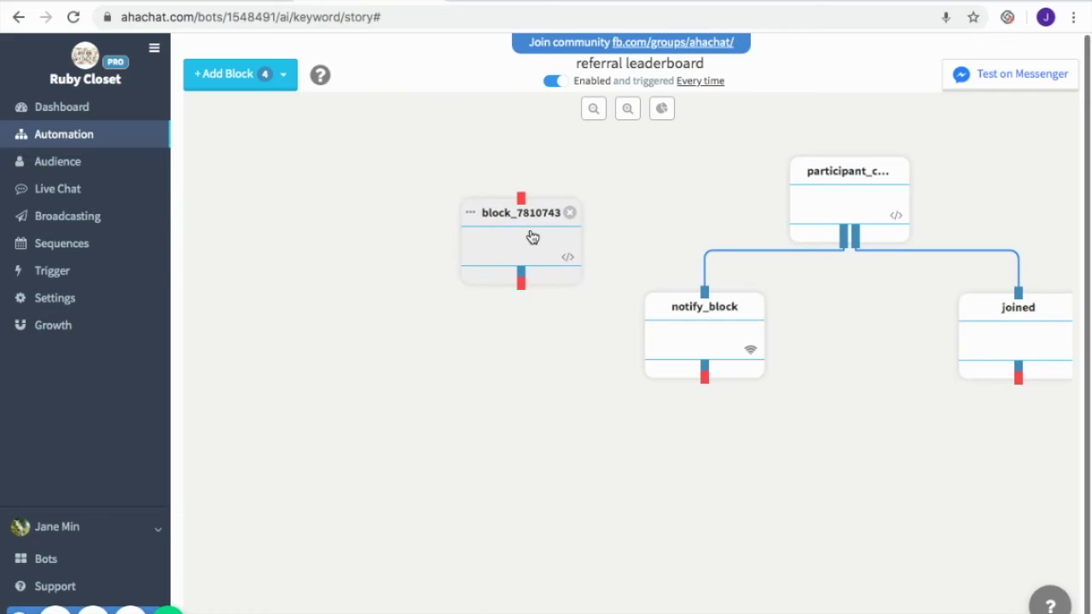
click(504, 236)
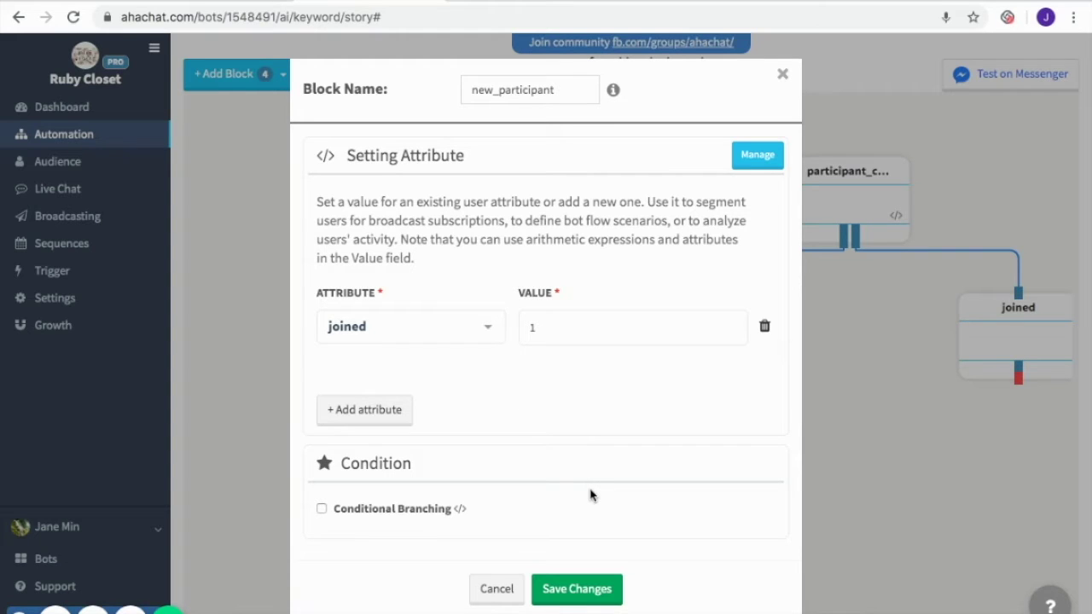
click(583, 595)
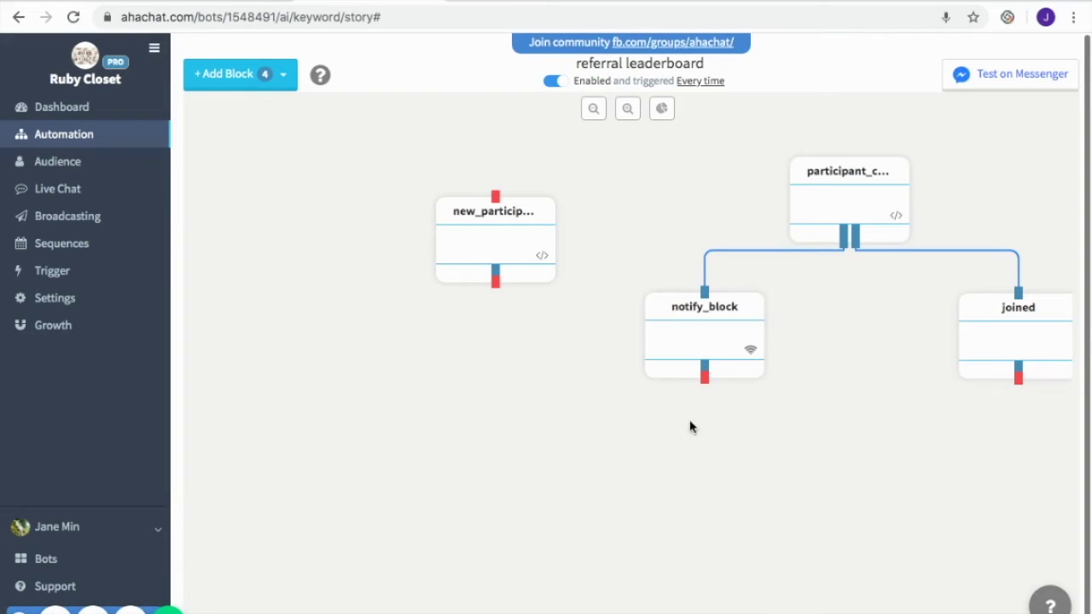
drag(703, 380, 496, 198)
drag(505, 244, 532, 224)
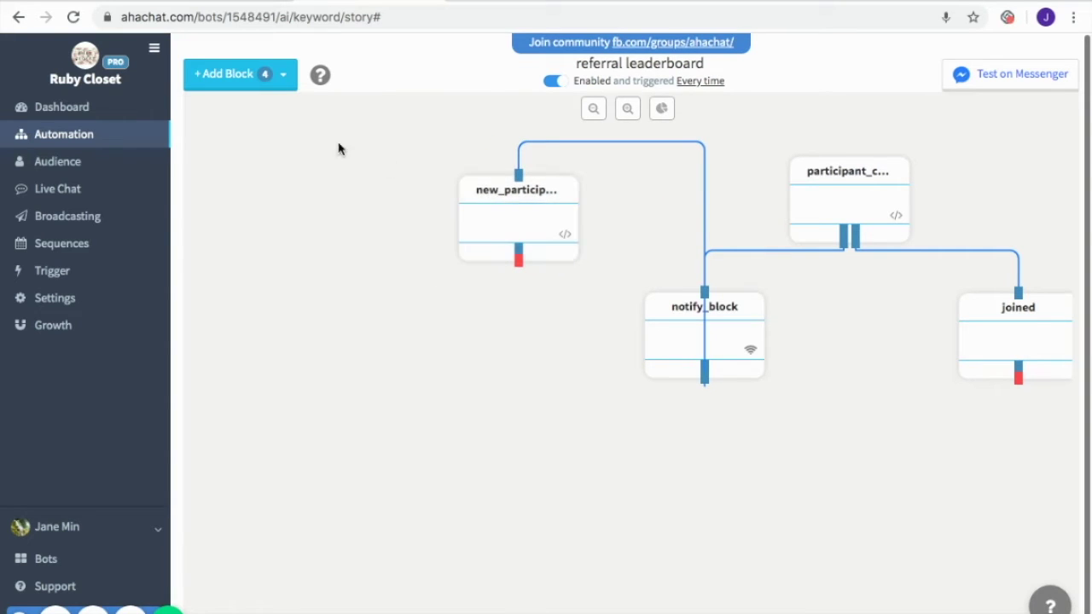
Step: Add a new conversation block below new_participant
click(259, 73)
click(303, 108)
drag(295, 173, 534, 359)
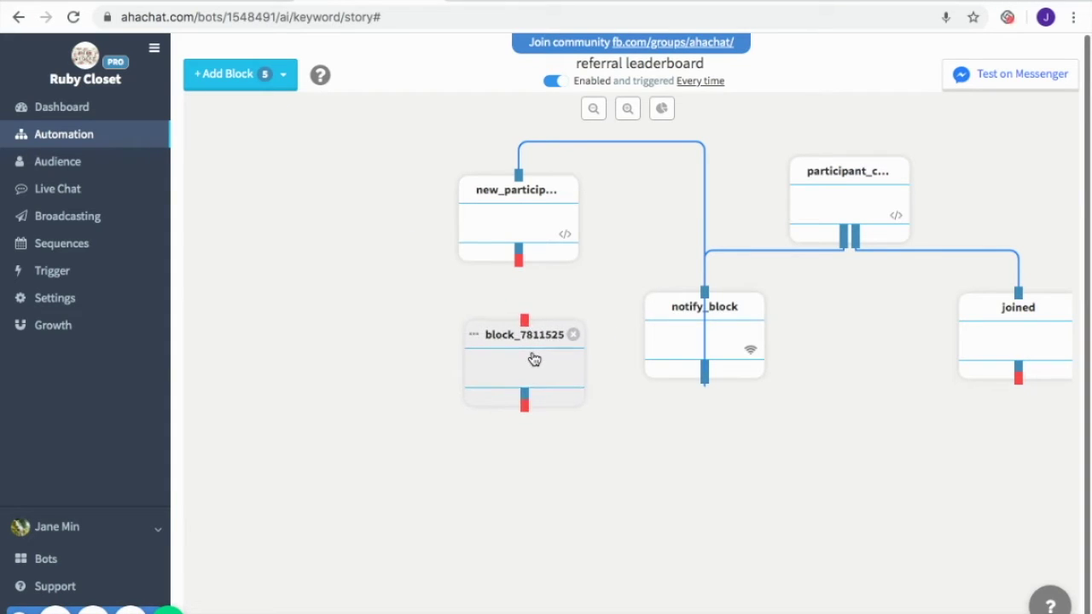
click(534, 359)
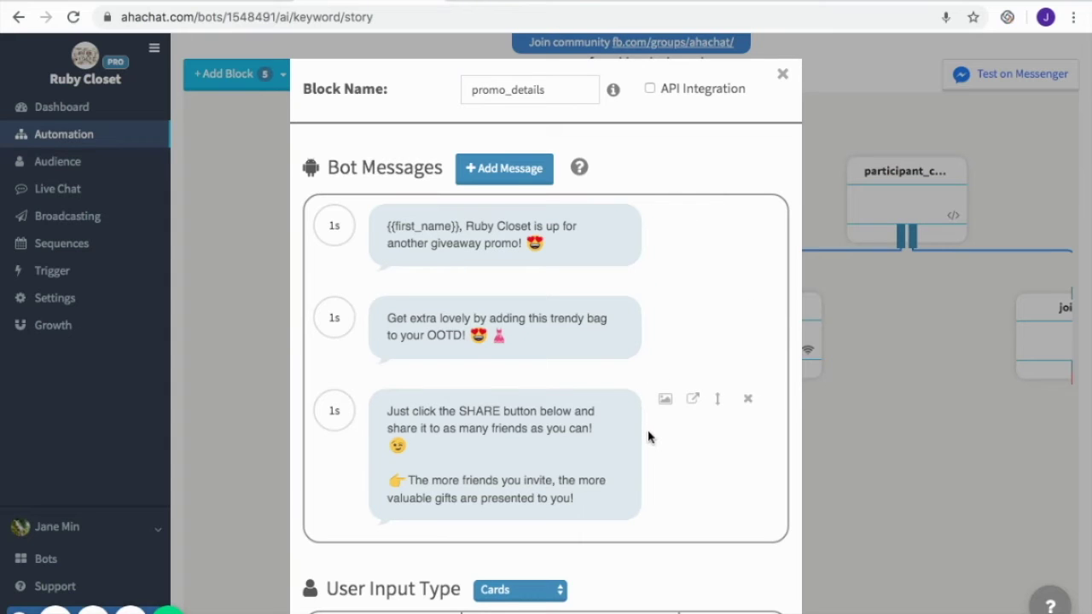
Step: Save it as promo_details with the giveaway messages and the Tickle Me Pink Share card
scroll(648, 435, down, 1)
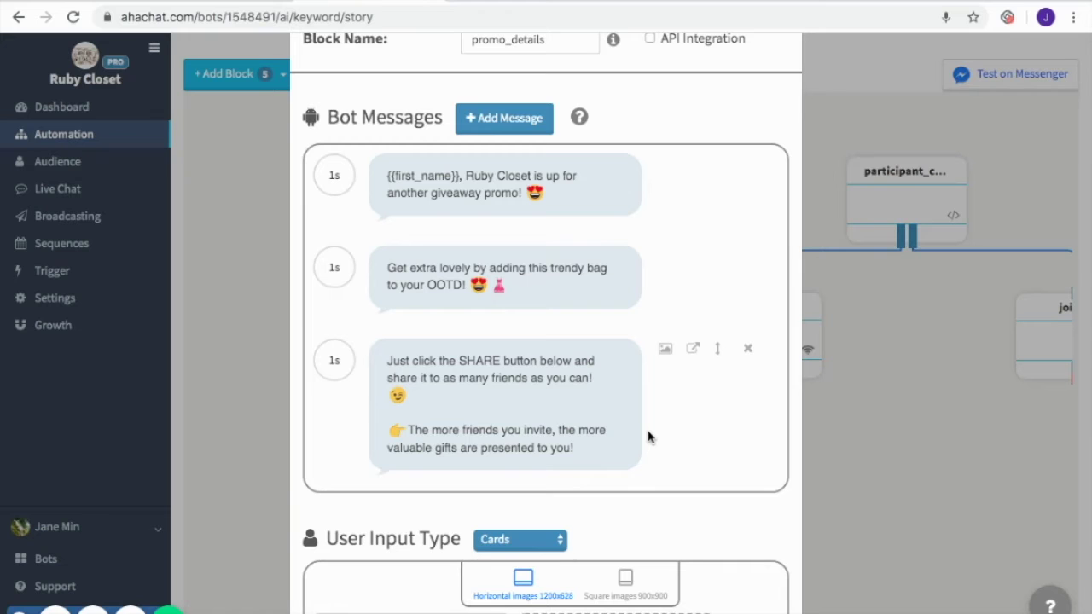
scroll(648, 436, down, 3)
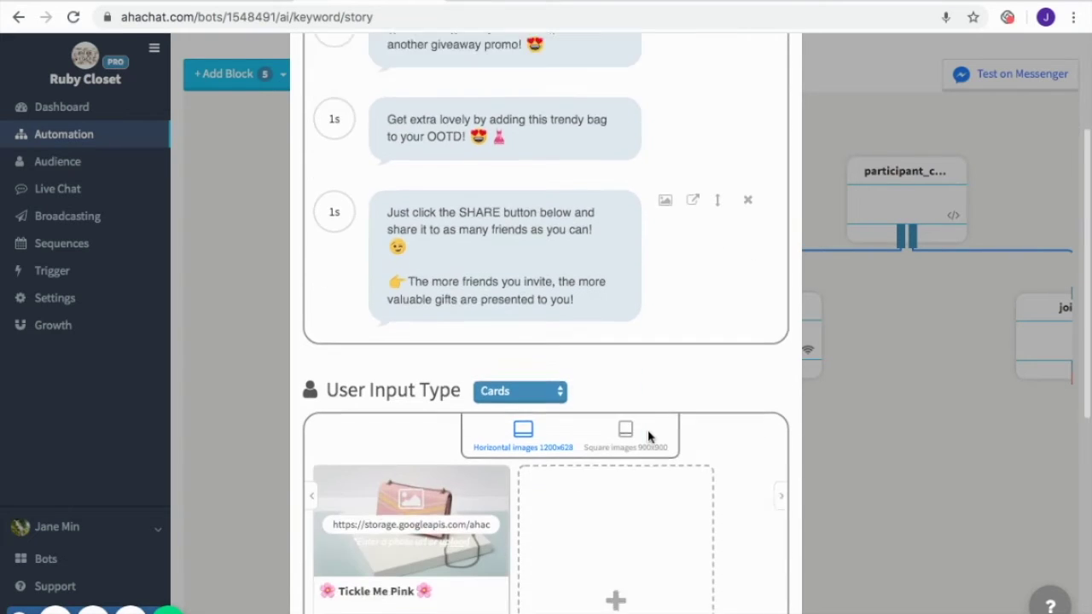
scroll(648, 437, down, 4)
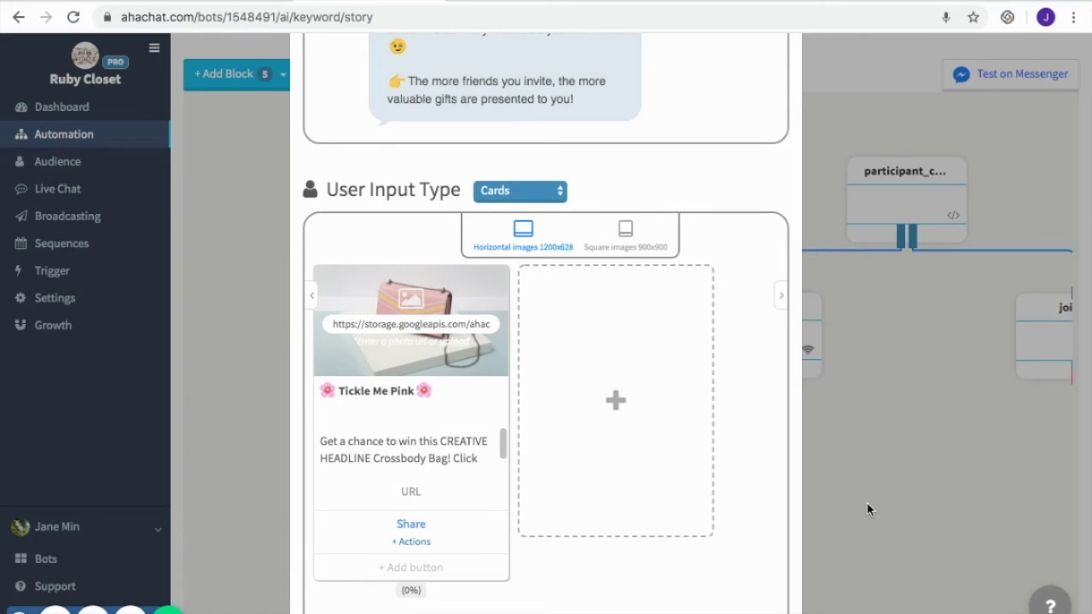
scroll(867, 503, down, 3)
click(574, 610)
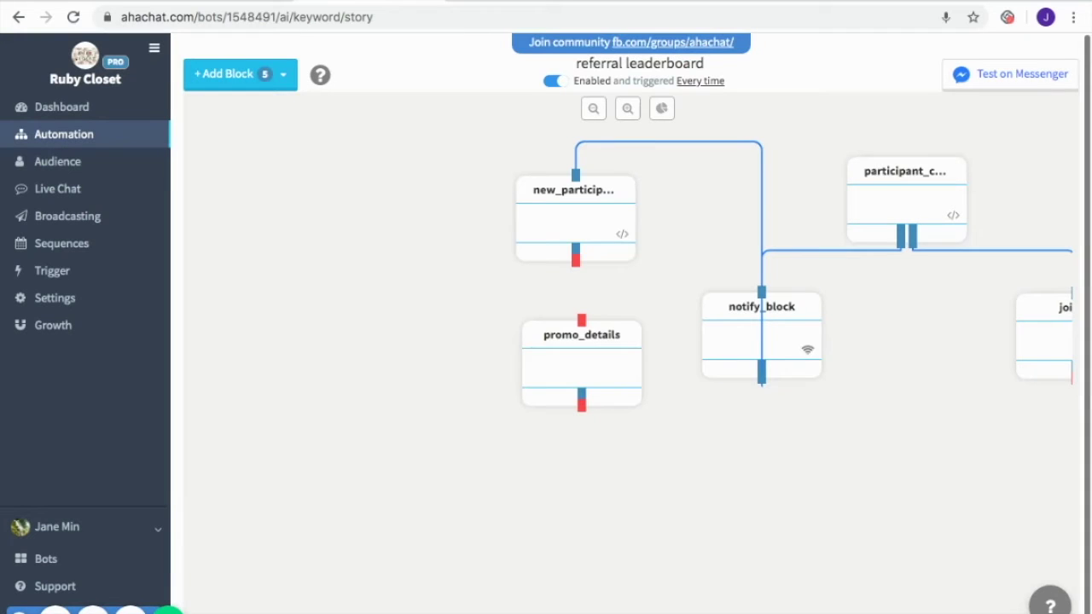
Step: Link new_participant to promo_details and place a new conversation block beneath promo_details
drag(576, 267, 585, 333)
drag(589, 366, 591, 372)
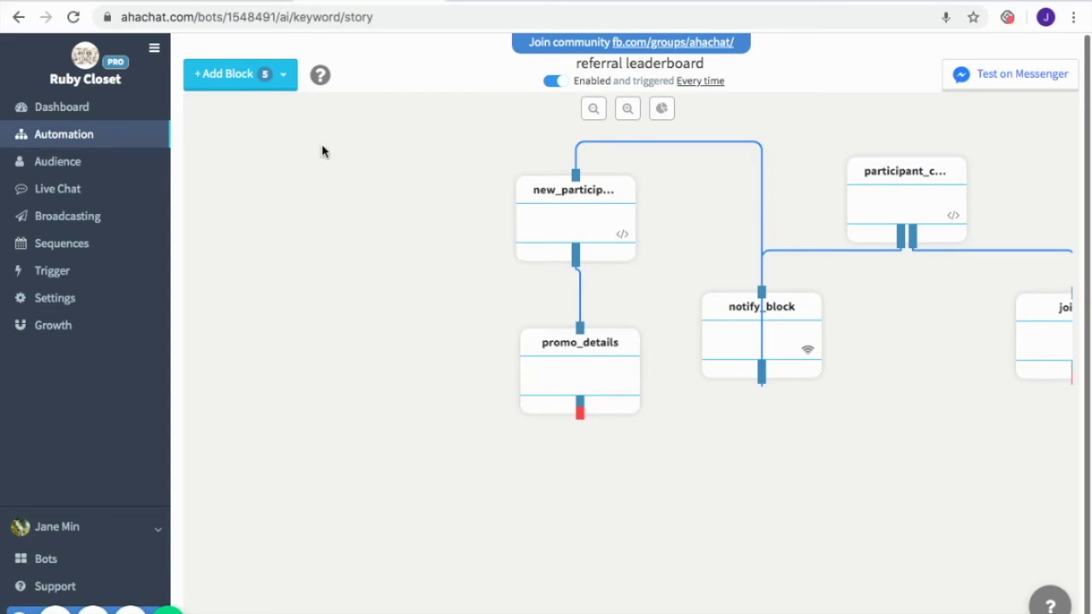
click(241, 83)
click(261, 113)
drag(294, 182, 590, 512)
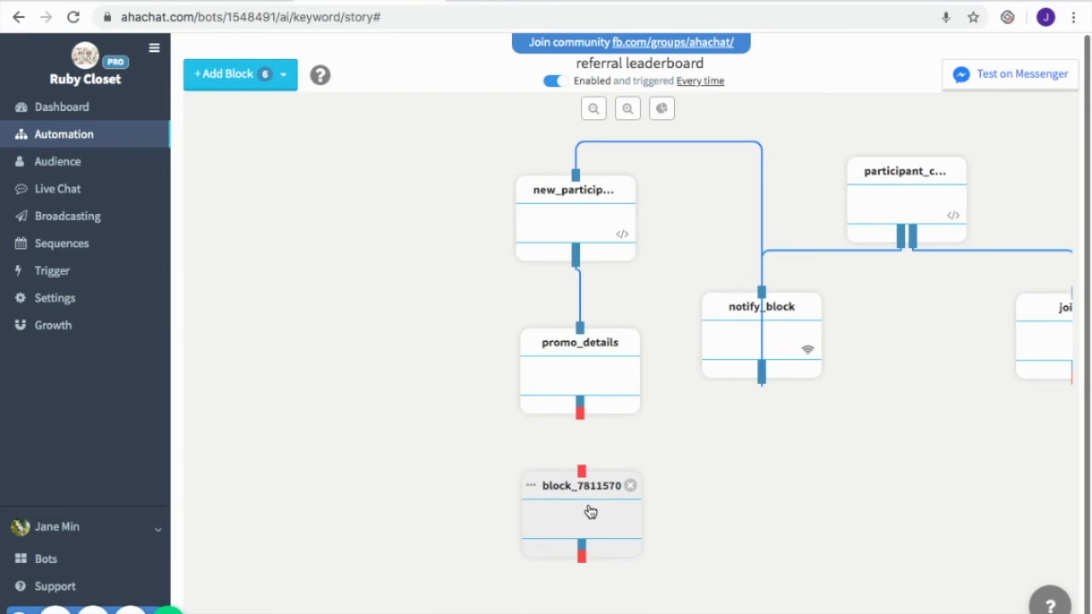
Step: Save the new block as explain with top-10 prize messages and a CHECK MY STATUS LEADERBOARD form
click(588, 510)
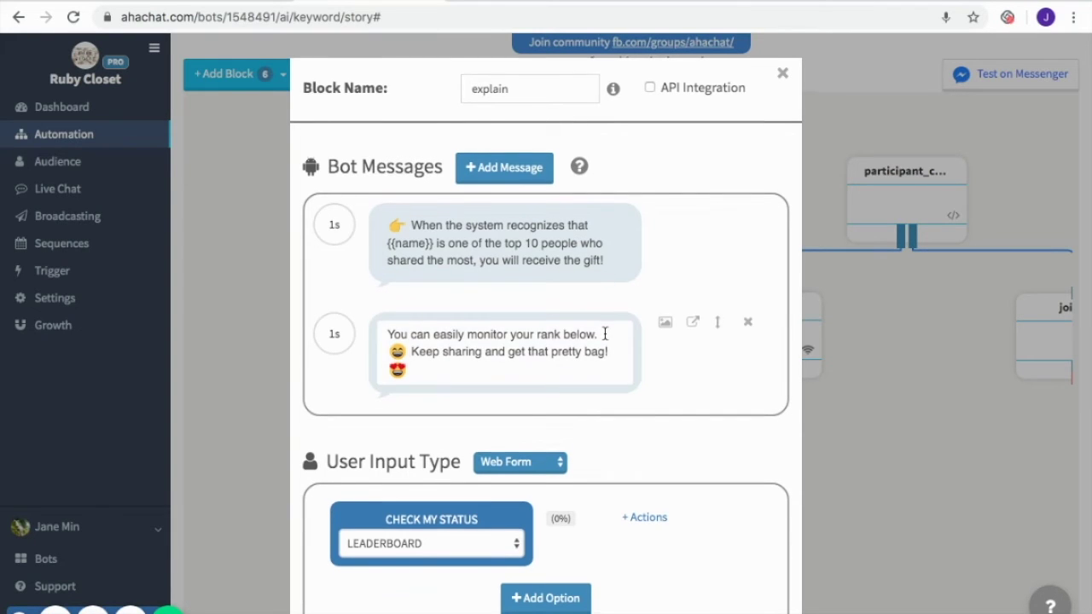
scroll(593, 333, down, 2)
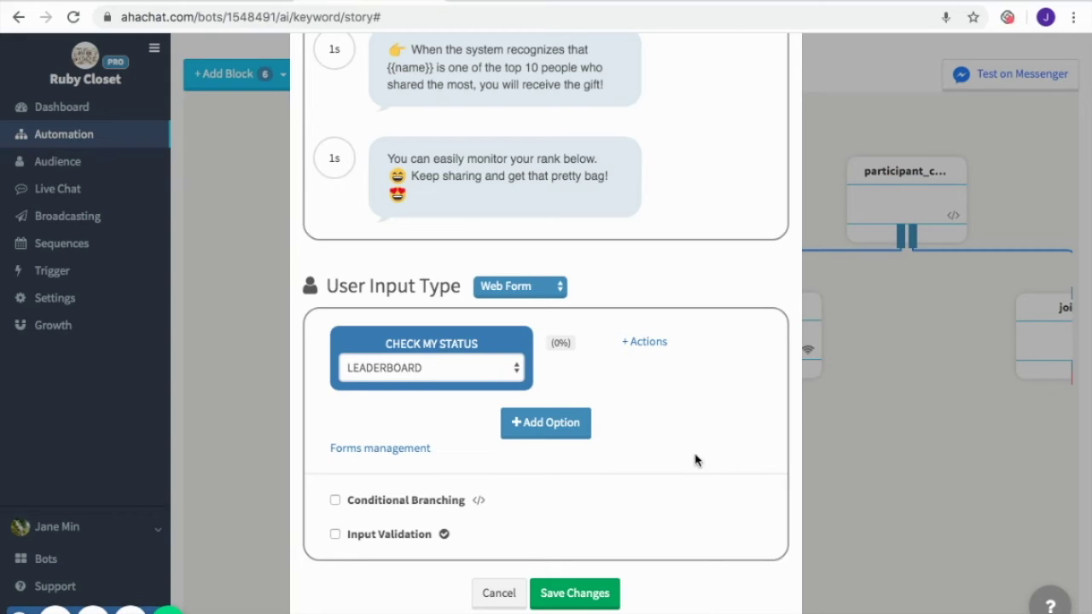
click(584, 599)
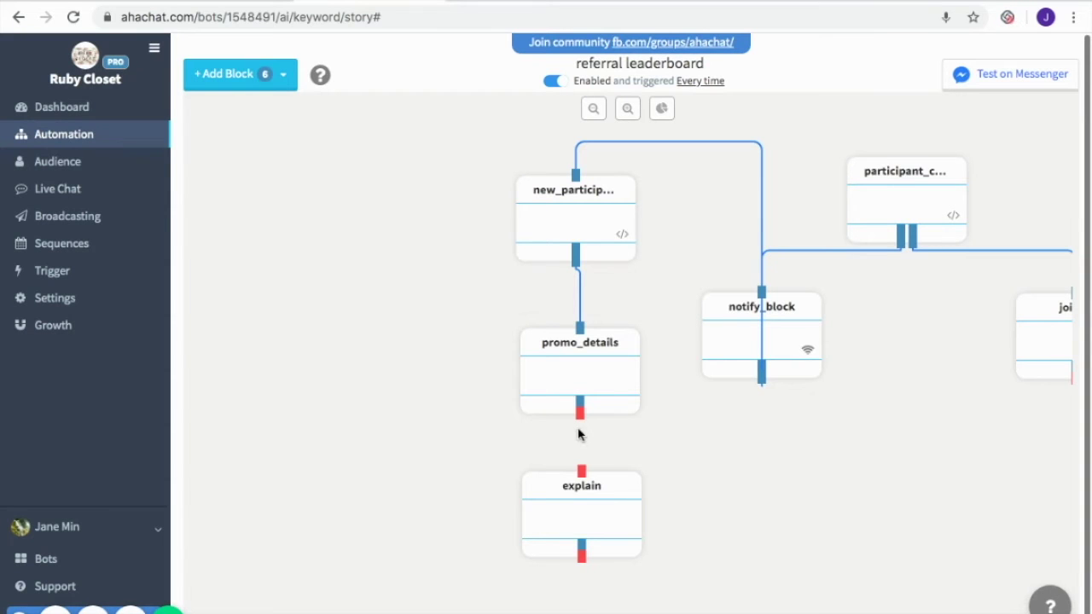
Step: Connect promo_details to explain and place a new attributes block beside promo_details
drag(580, 419, 585, 477)
scroll(806, 431, right, 3)
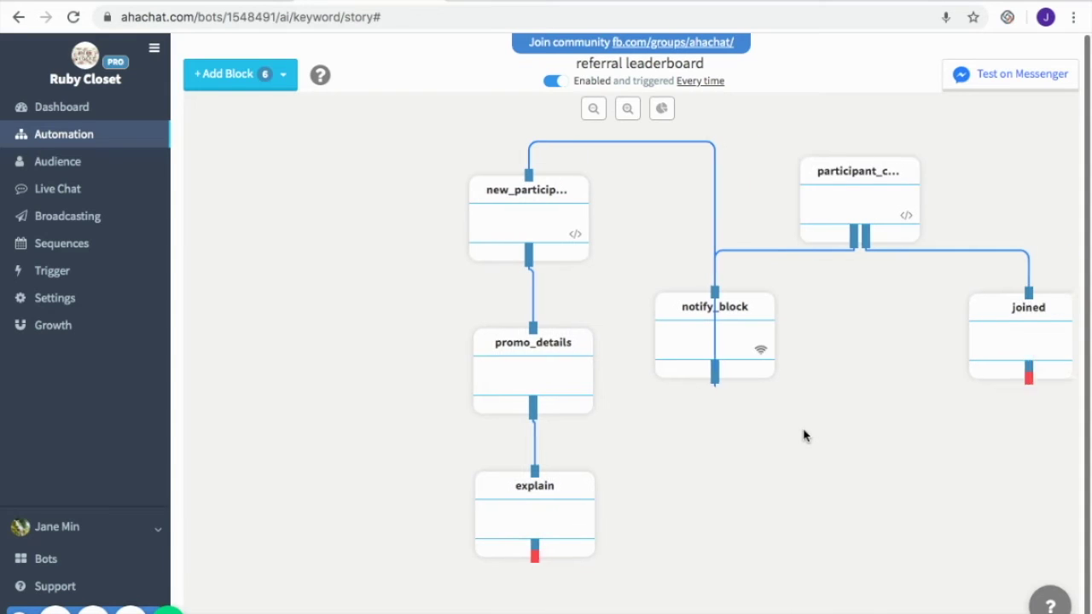
click(238, 81)
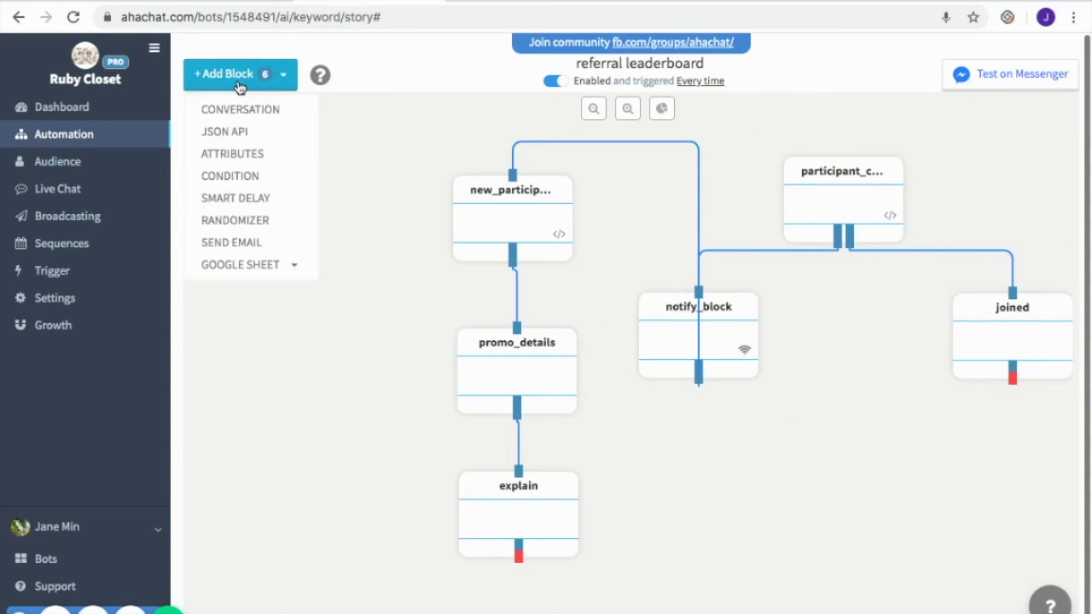
click(258, 164)
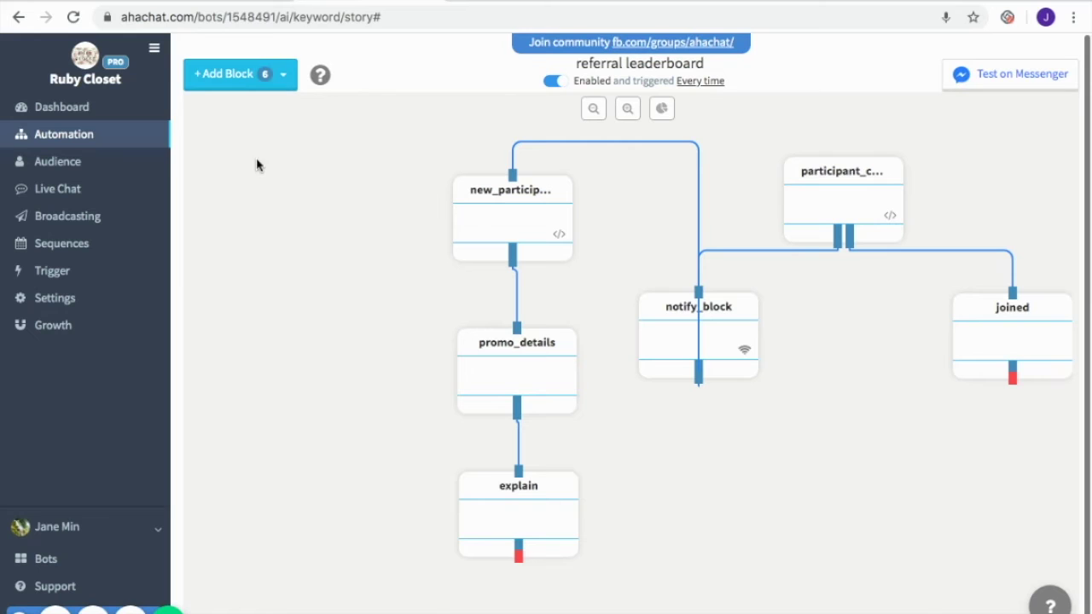
drag(290, 163, 702, 469)
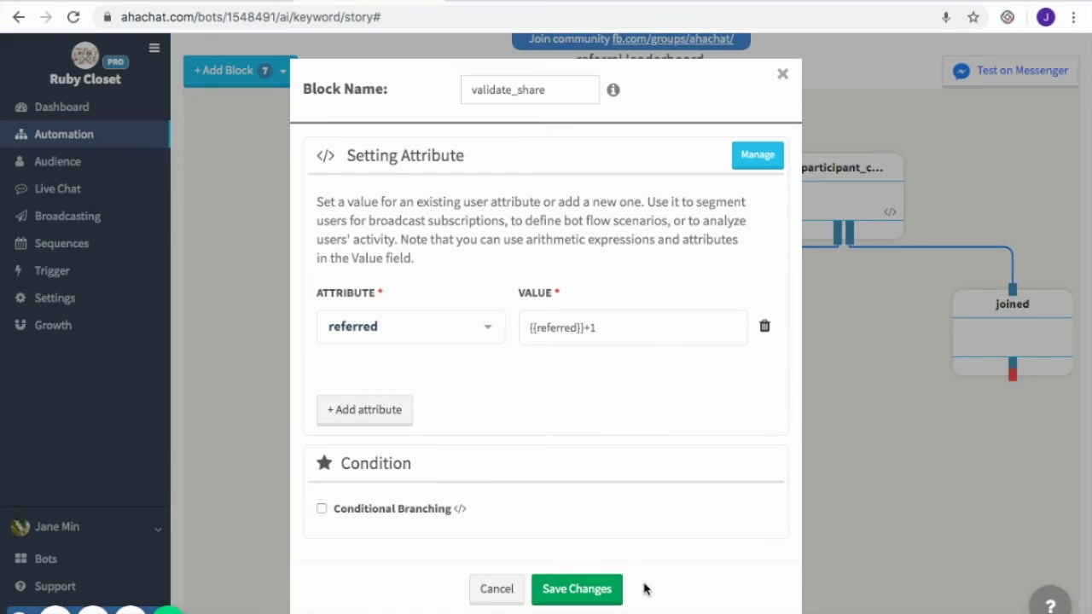
Step: Save the attributes block as validate_share with referred = {{referred}}+1, then add a conversation block
click(579, 591)
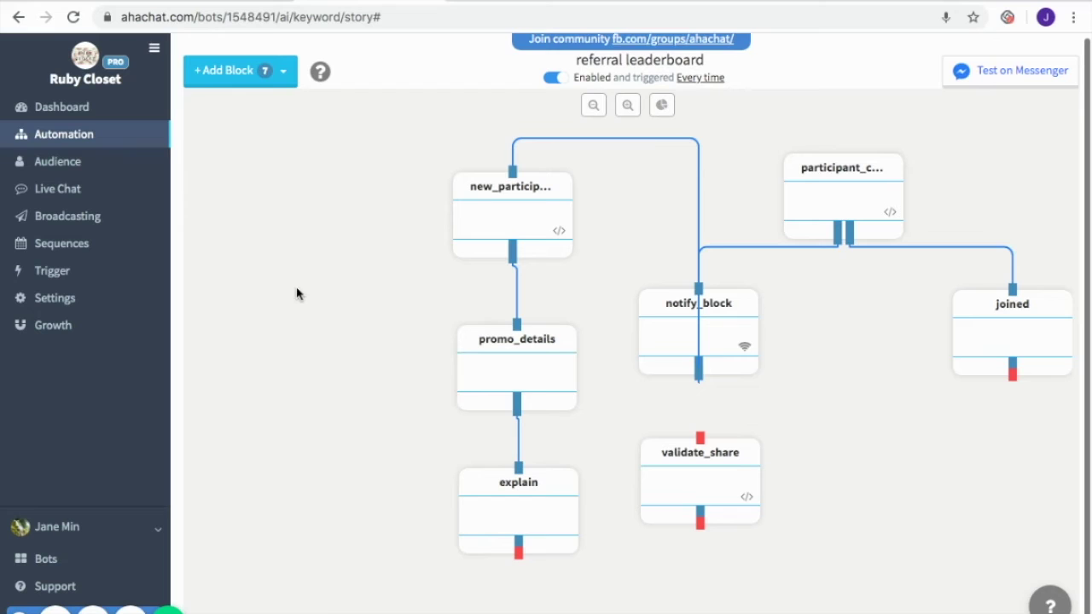
click(273, 75)
click(273, 107)
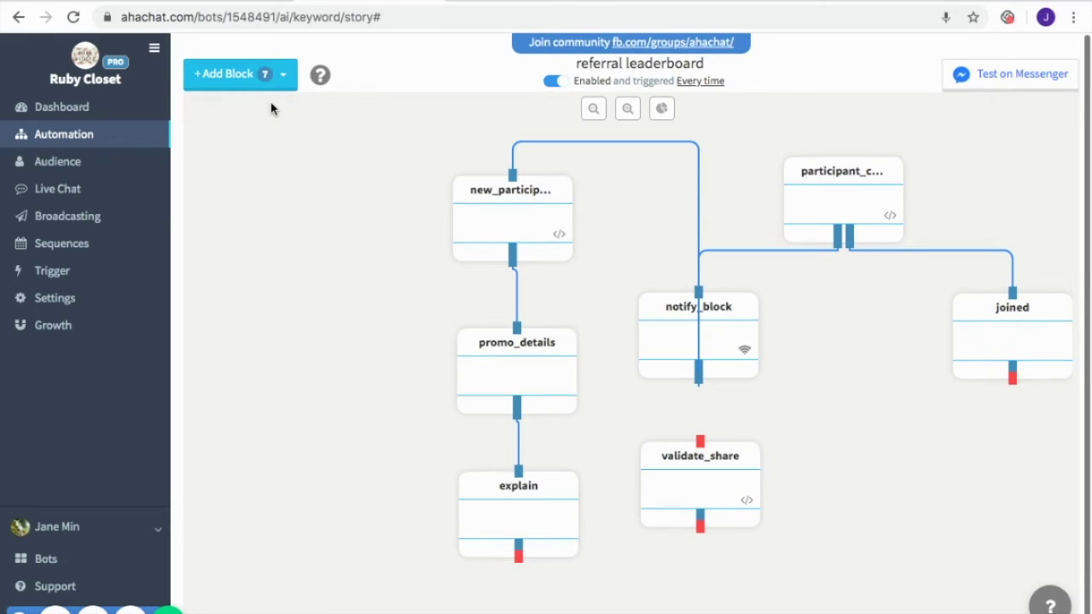
Step: Position the new conversation block below validate_share on the canvas
drag(291, 169, 606, 483)
scroll(637, 556, down, 1)
drag(660, 545, 743, 612)
Step: Name the block notif_message, add congratulation and keep-sharing messages plus a CHECK MY STATUS leaderboard form, and save
click(716, 608)
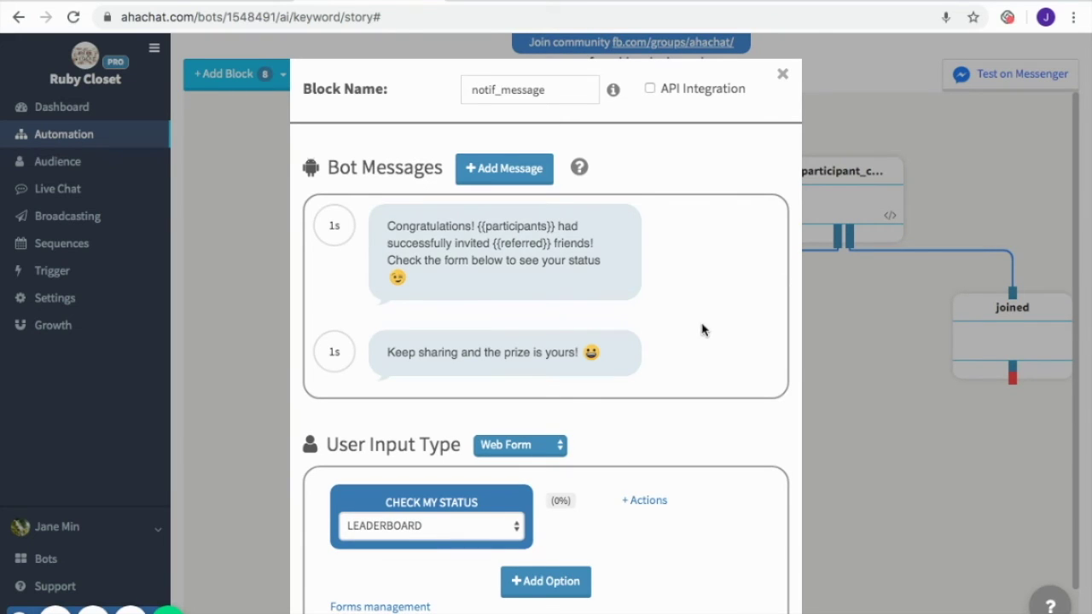
scroll(749, 355, down, 1)
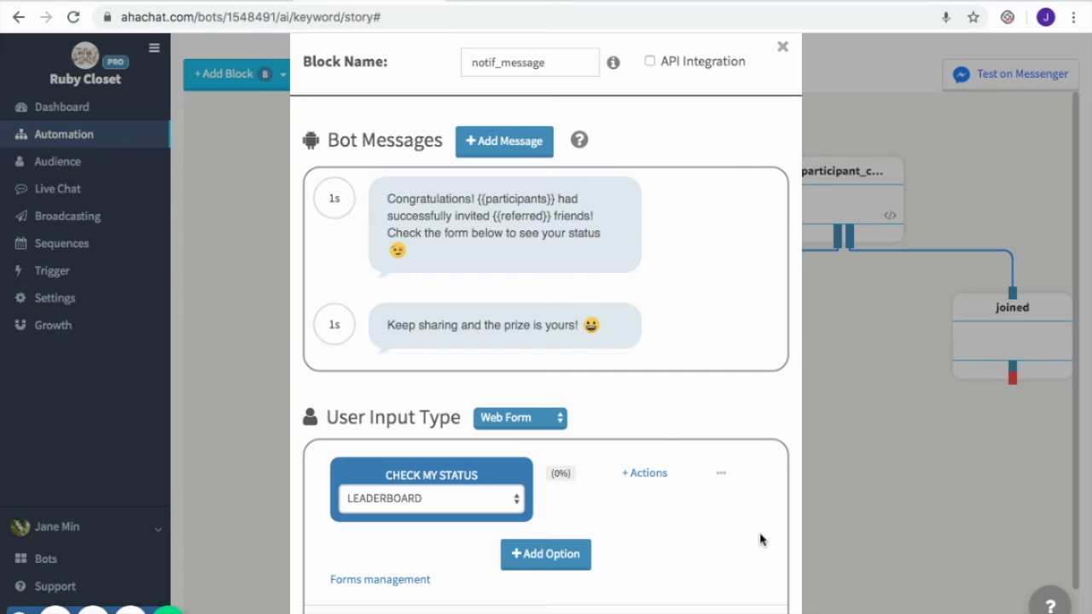
scroll(761, 539, down, 3)
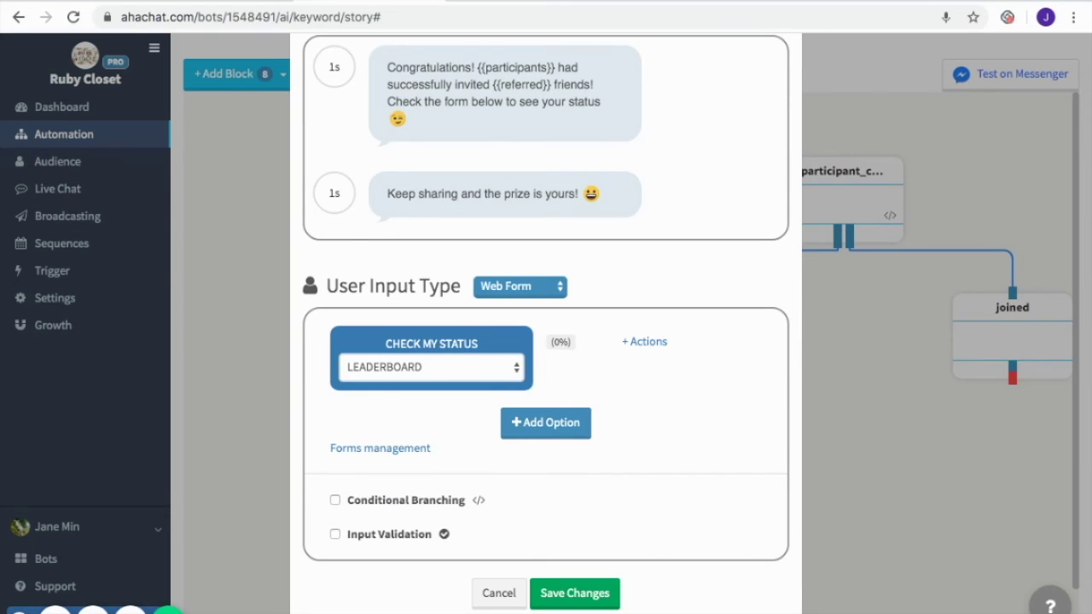
click(575, 594)
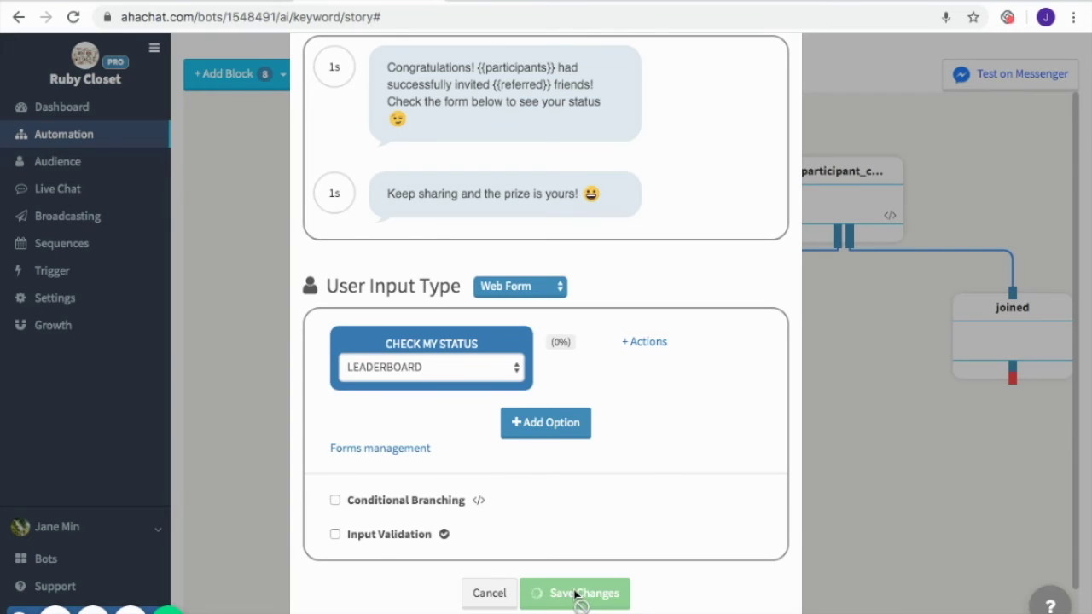
scroll(782, 469, down, 1)
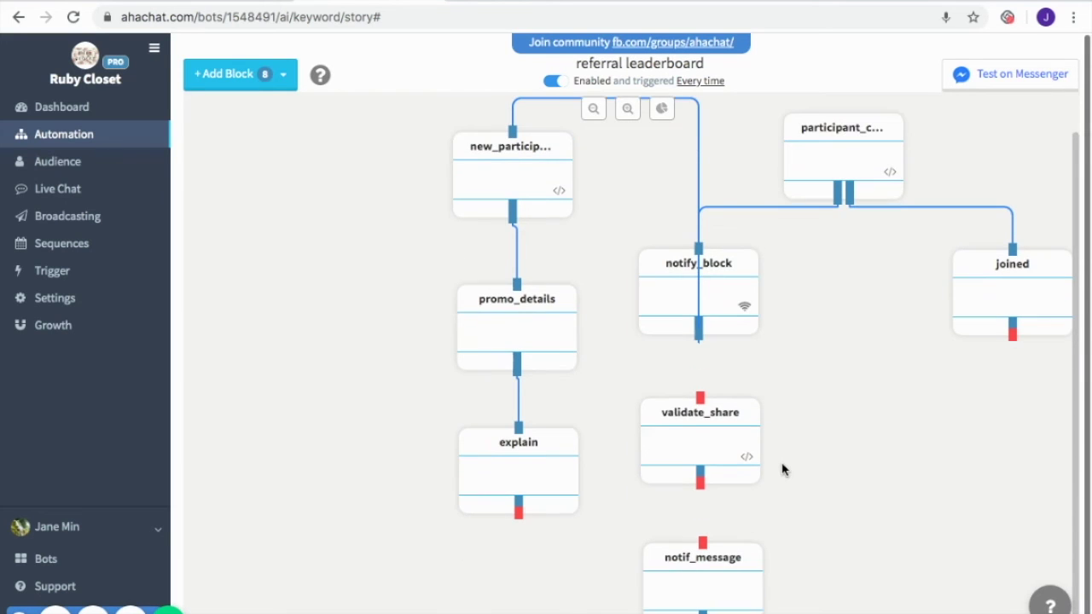
Step: Connect validate_share's output to notif_message and bring up the Test on Messenger dialog
drag(700, 483, 701, 539)
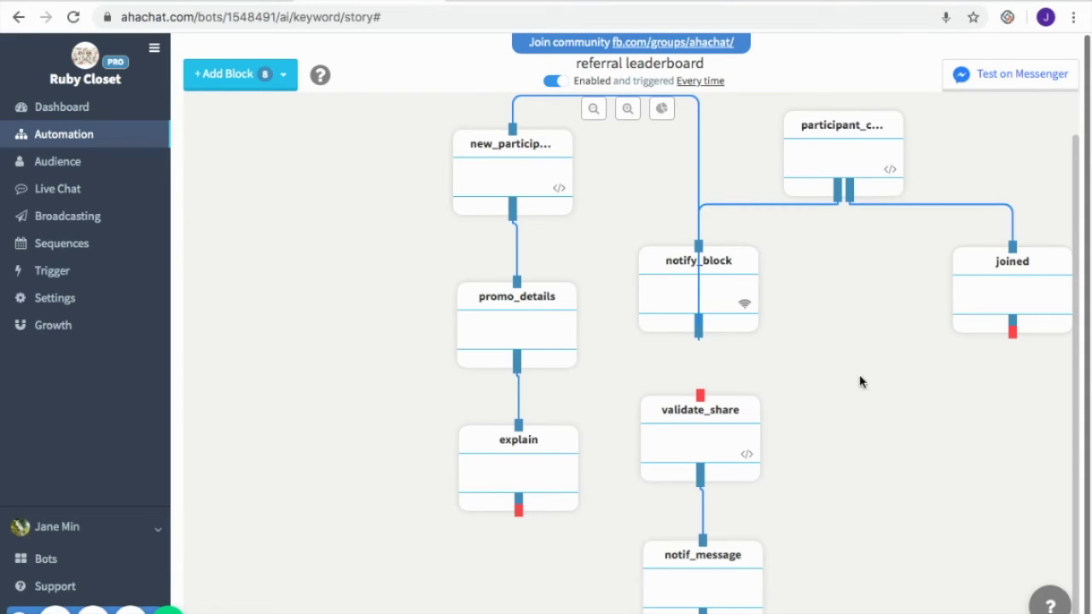
click(1013, 78)
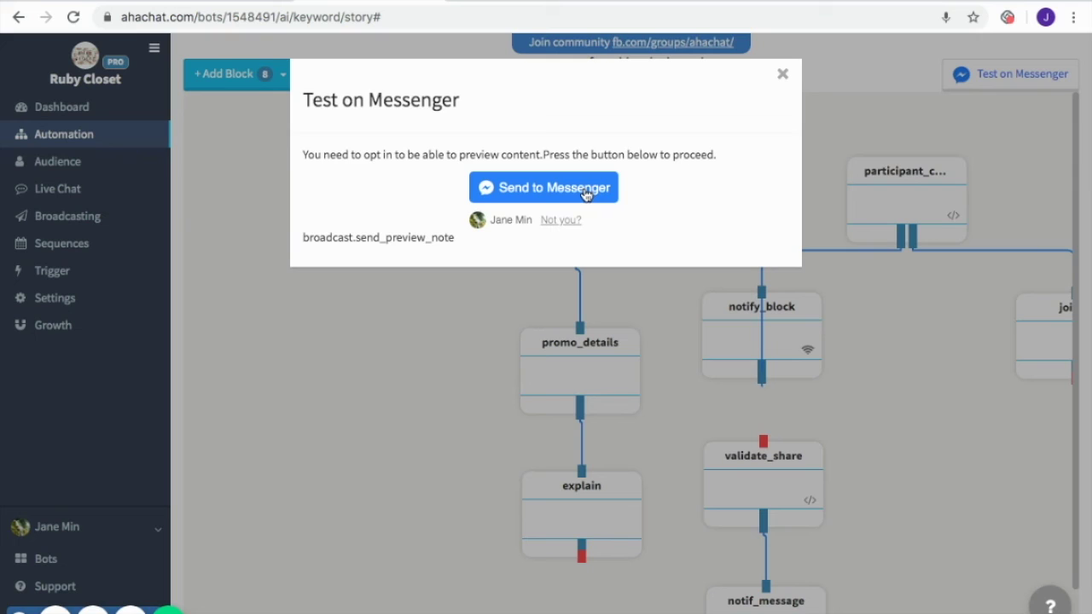
Step: Send the flow to Messenger to receive the giveaway, Tickle Me Pink and top-10 messages
click(585, 192)
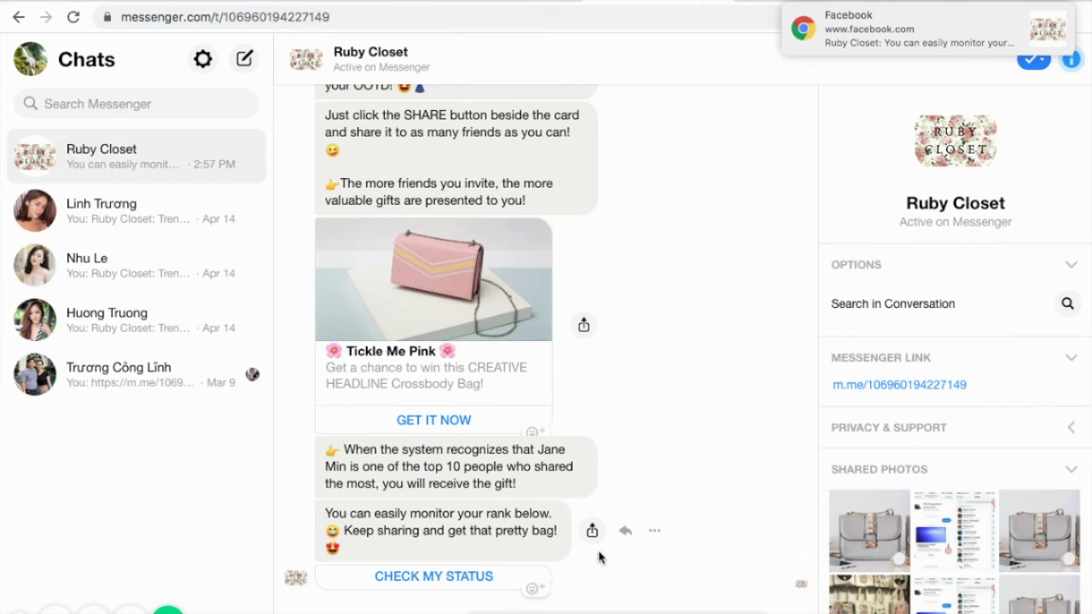
Step: Register for the Tickle in Pink Promo via the CHECK MY STATUS form, then dismiss it
click(442, 581)
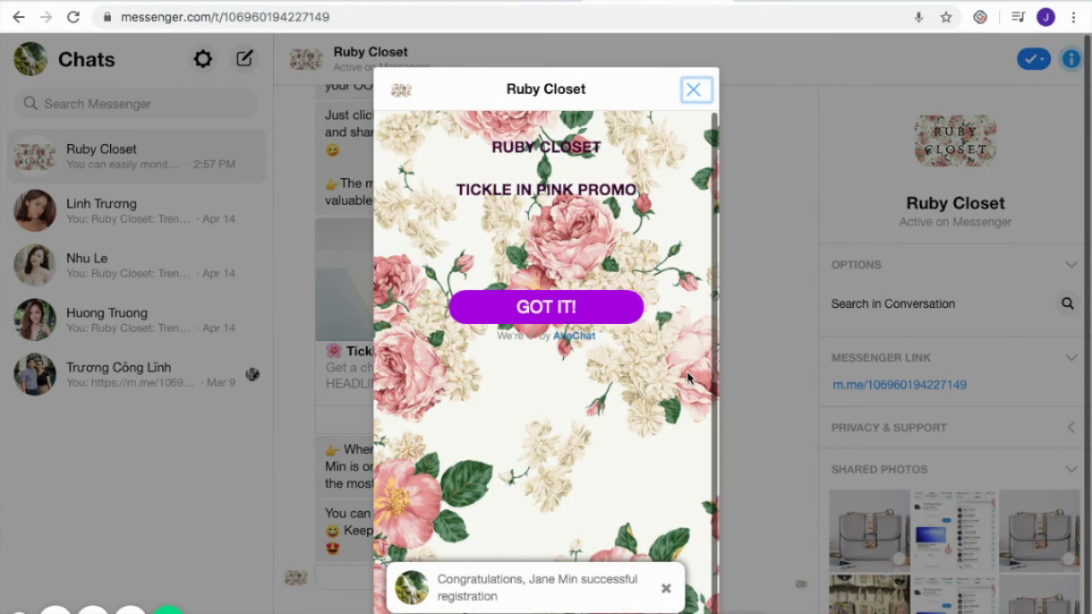
key(Escape)
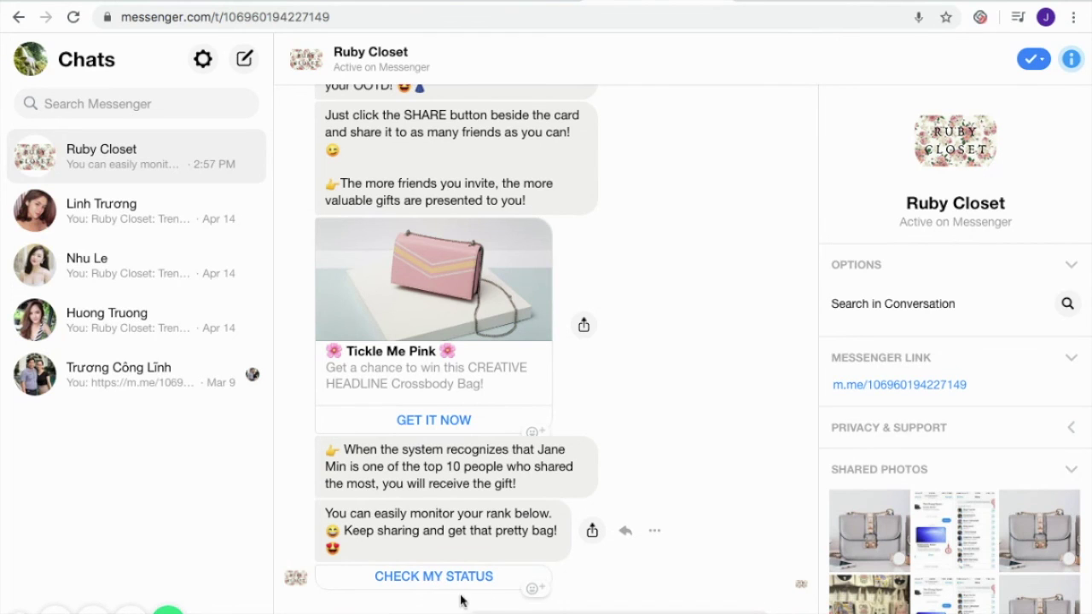
Step: Reopen CHECK MY STATUS, scroll the leaderboard of 7 participants at 0 hearts, then close it
click(394, 578)
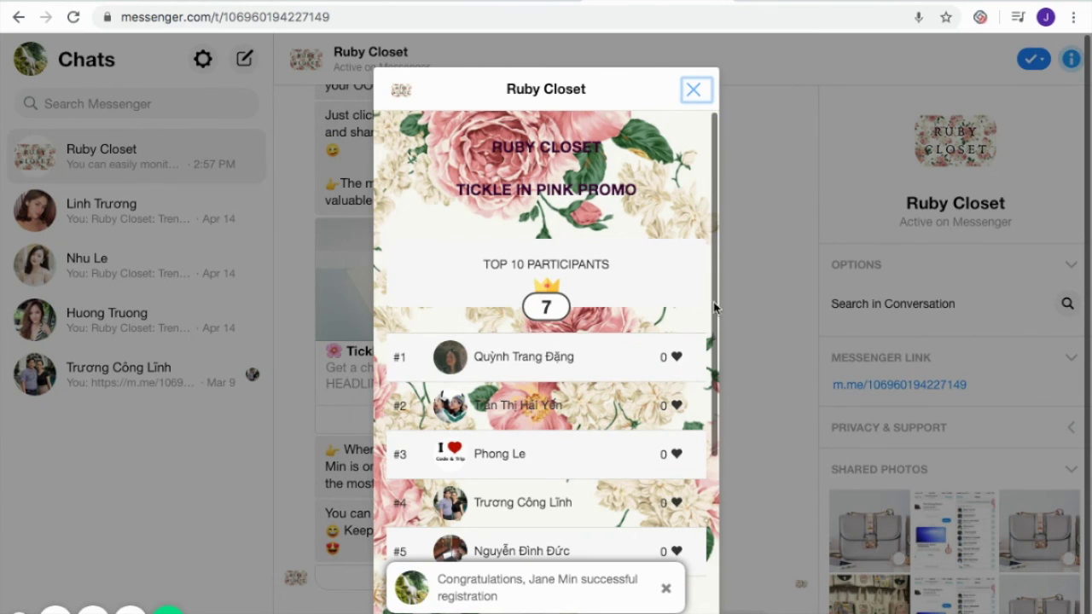
scroll(629, 458, down, 3)
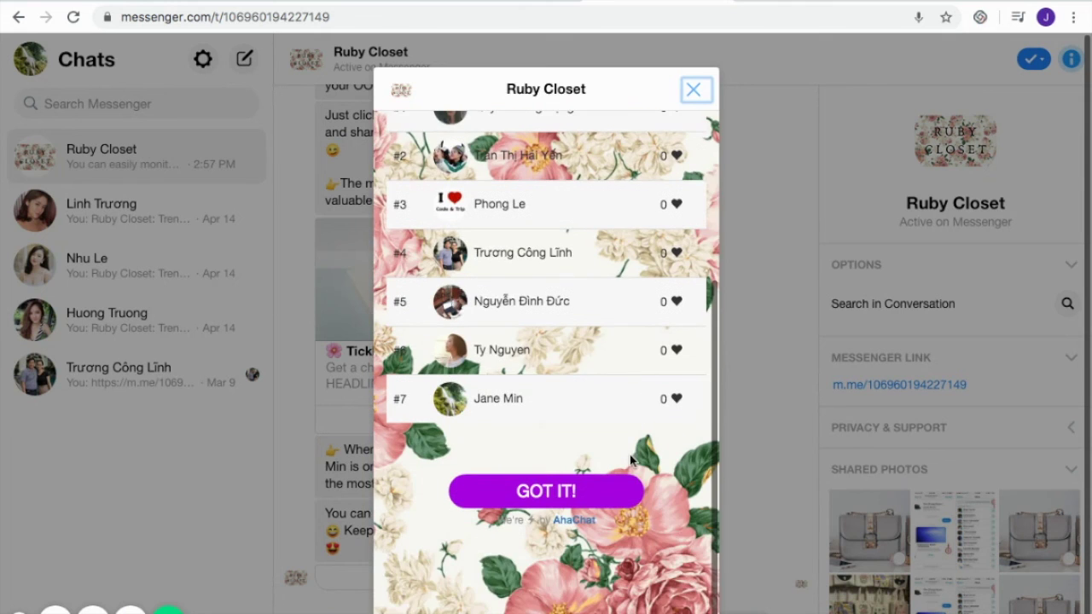
scroll(630, 460, up, 3)
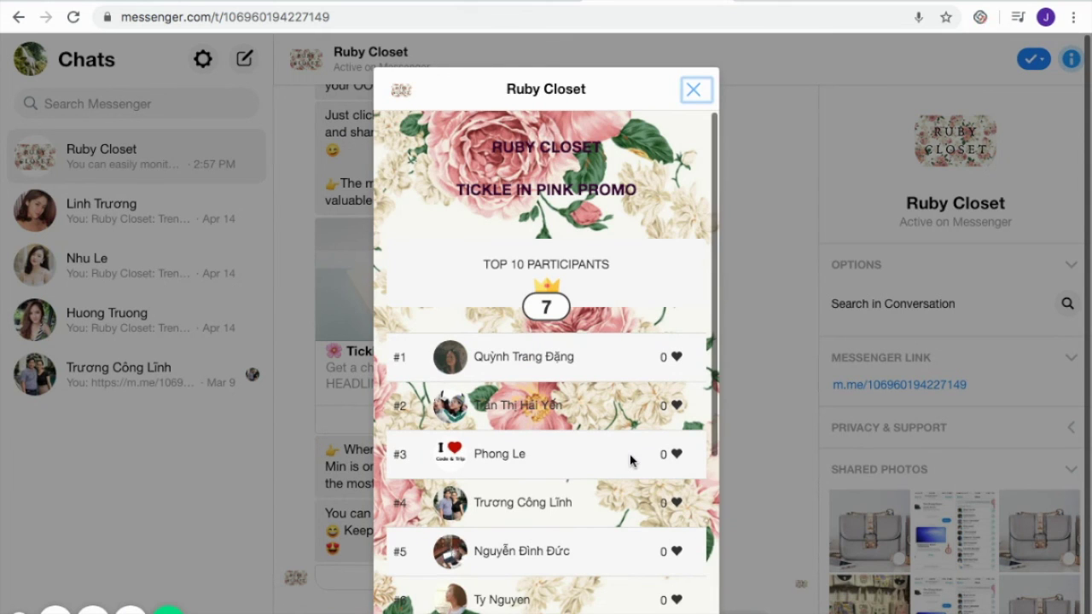
scroll(630, 460, down, 5)
scroll(630, 460, up, 5)
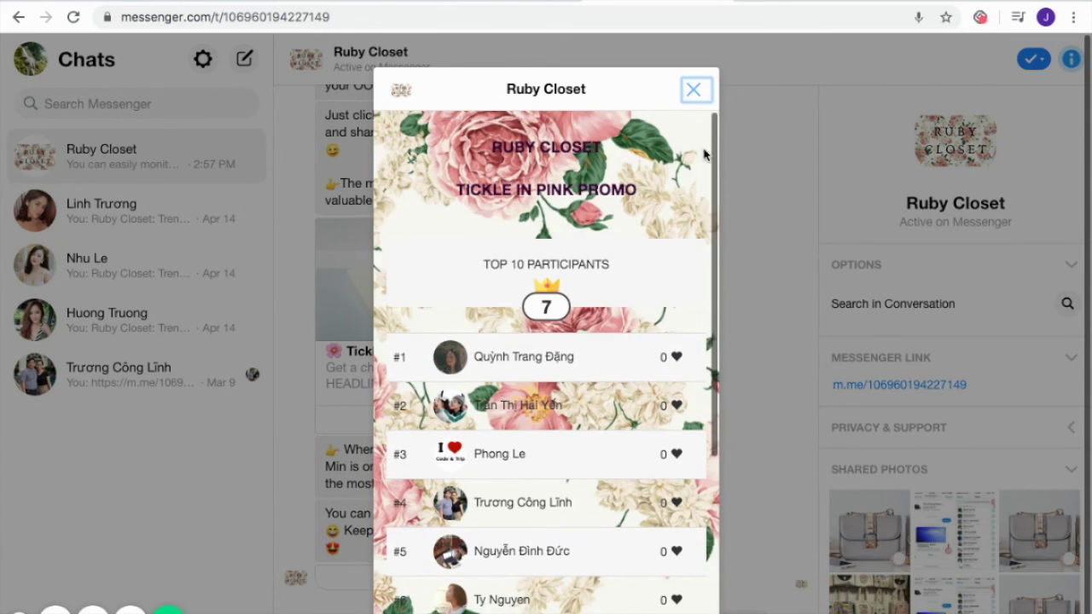
click(701, 89)
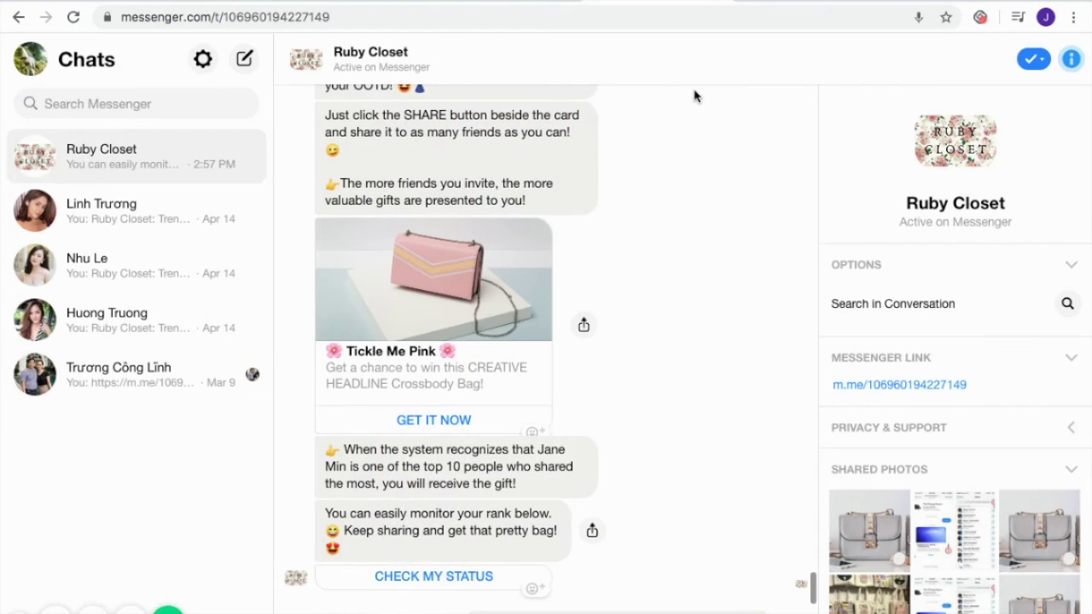